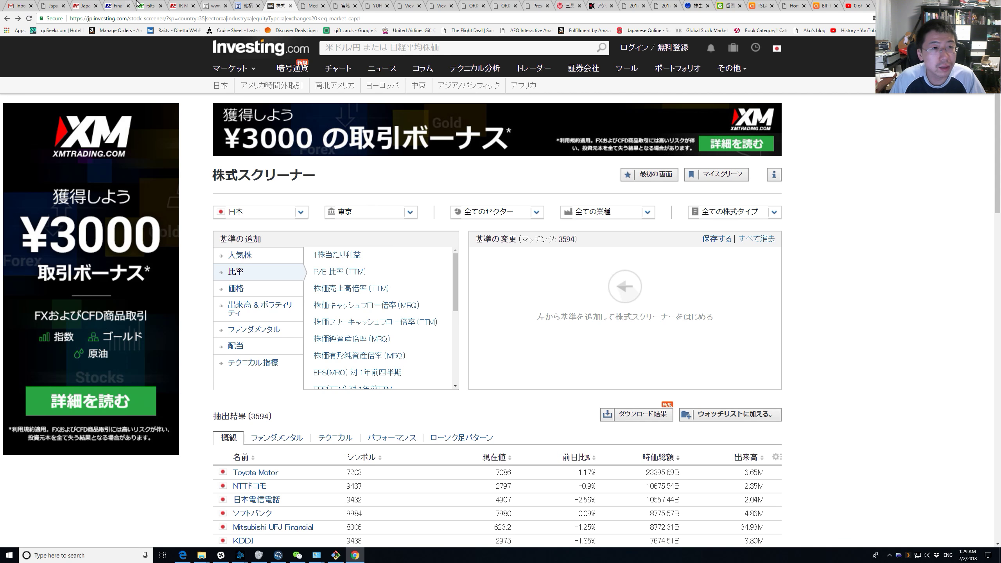
# - Look over the stock screening form on traders.co.jp and return to the Investing.com stock screener
pyautogui.click(243, 5)
pyautogui.click(118, 18)
pyautogui.click(595, 204)
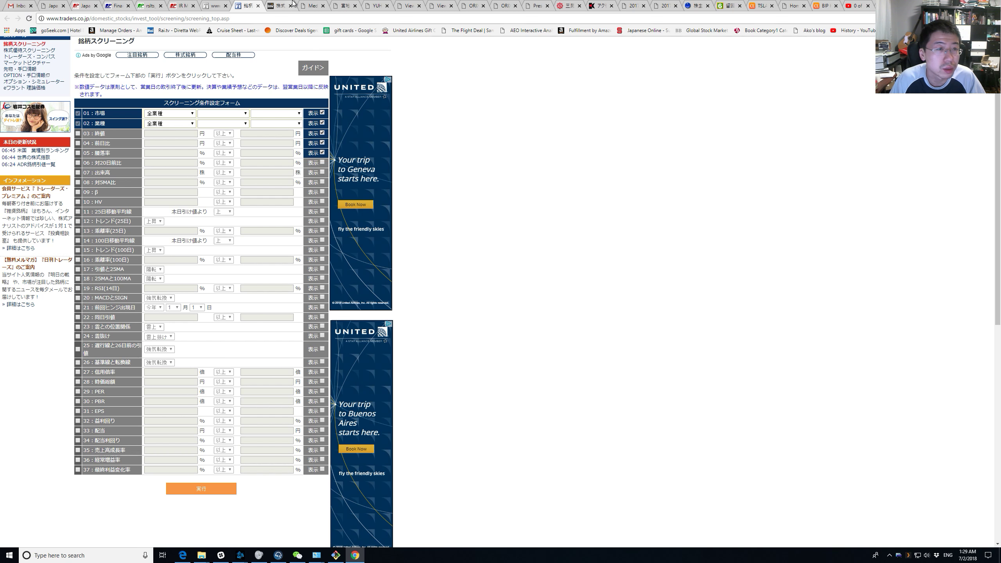
pyautogui.click(280, 6)
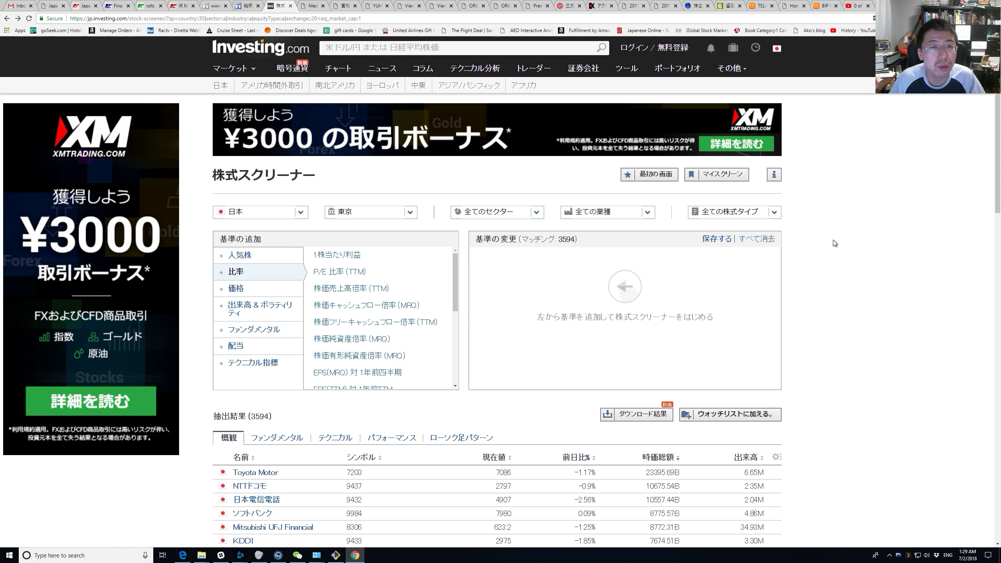
pyautogui.scroll(-2, 918, 272)
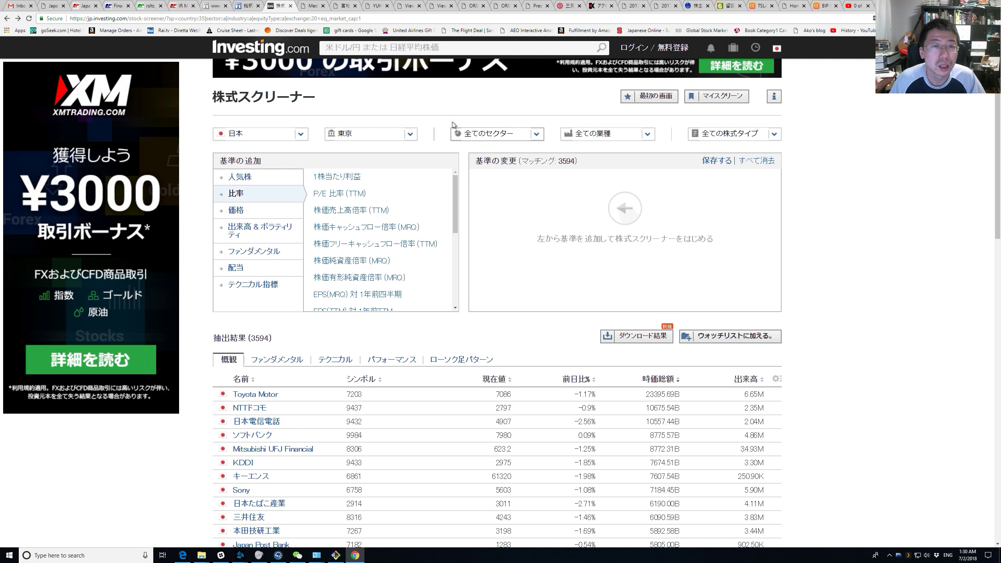
# - Look through the open company reports and websites, from the 第3四半期報告書 to Moriya's 株主通信 page
pyautogui.click(347, 5)
pyautogui.hotkey('ctrl', 'Tab')
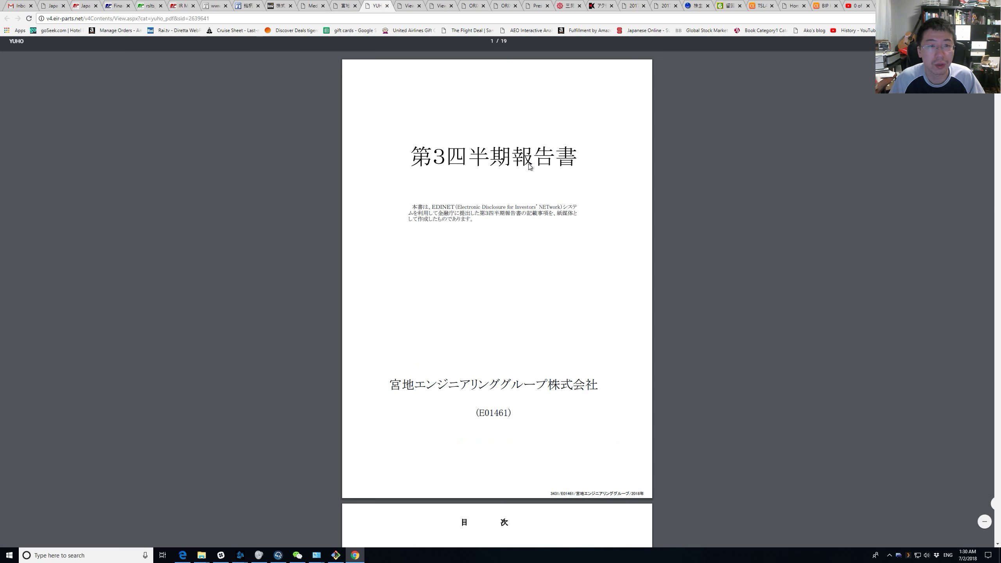
pyautogui.hotkey('ctrl', 'Tab')
pyautogui.hotkey('ctrl', 'Tab')
pyautogui.hotkey('ctrl', 'Tab')
pyautogui.hotkey('ctrl', 'Tab')
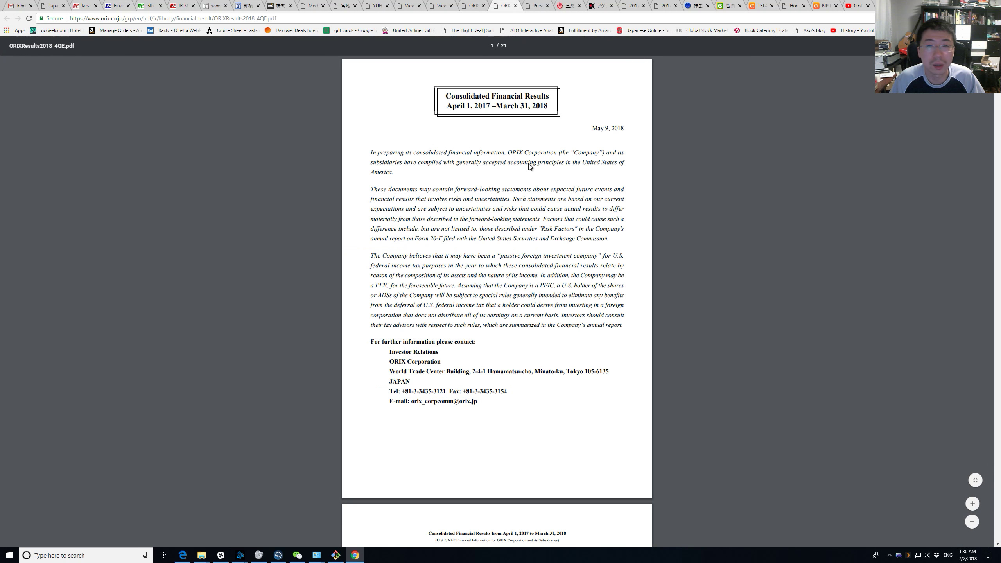
pyautogui.hotkey('ctrl', 'Tab')
pyautogui.hotkey('ctrl', 'Tab')
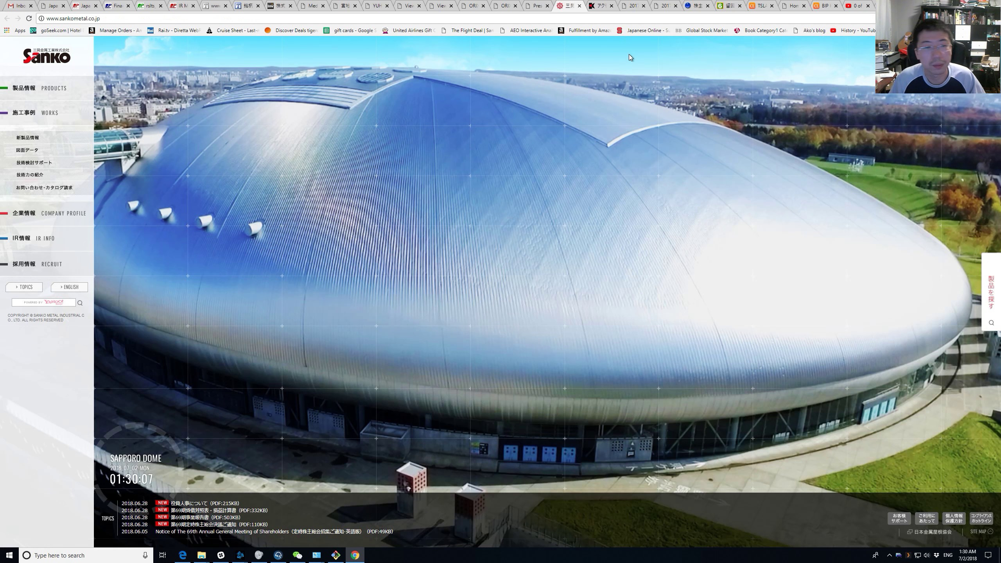
pyautogui.hotkey('ctrl', 'Tab')
pyautogui.hotkey('ctrl', 'Tab')
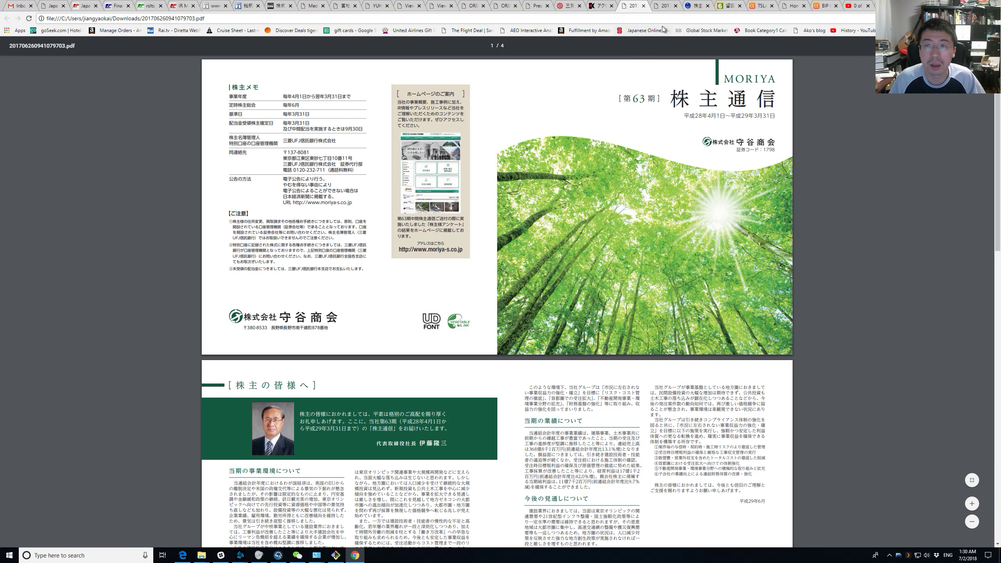
pyautogui.click(666, 5)
pyautogui.click(696, 5)
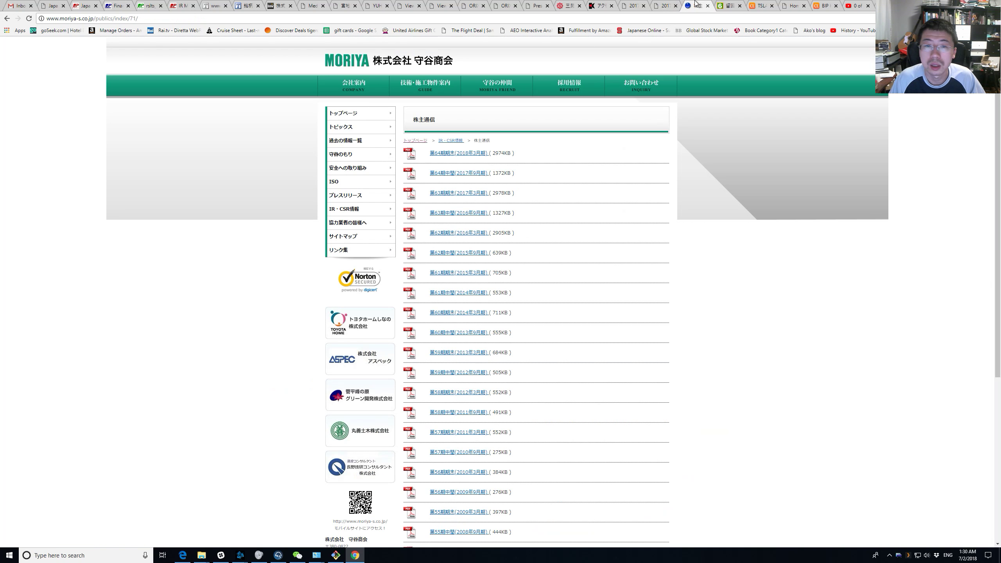
# - Add the P/E 比率 (TTM) criterion to the Investing.com stock screener, entering 0 as minimum and 15 as maximum
pyautogui.click(278, 5)
pyautogui.click(235, 193)
pyautogui.click(340, 193)
pyautogui.doubleClick(582, 183)
pyautogui.write('0')
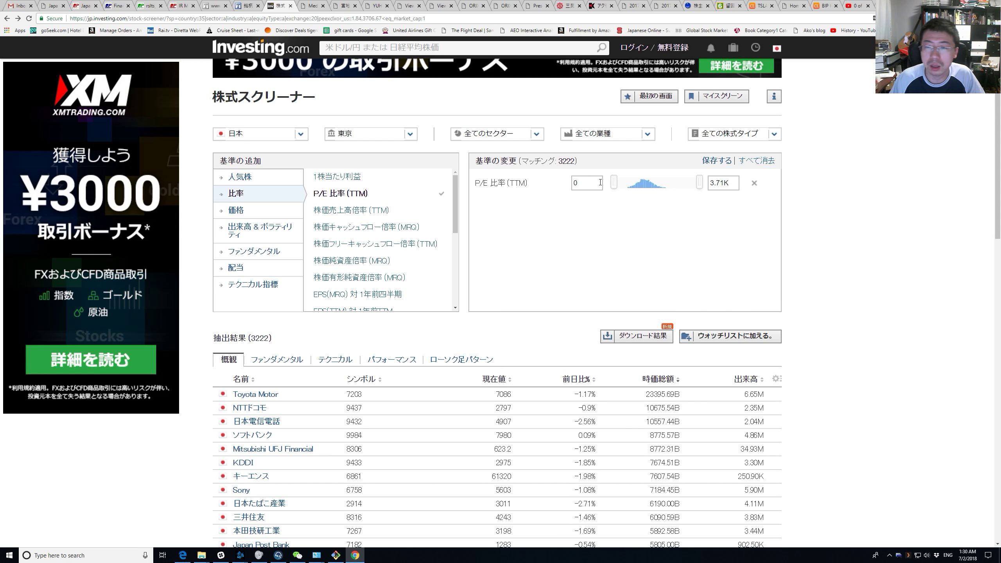
pyautogui.doubleClick(727, 188)
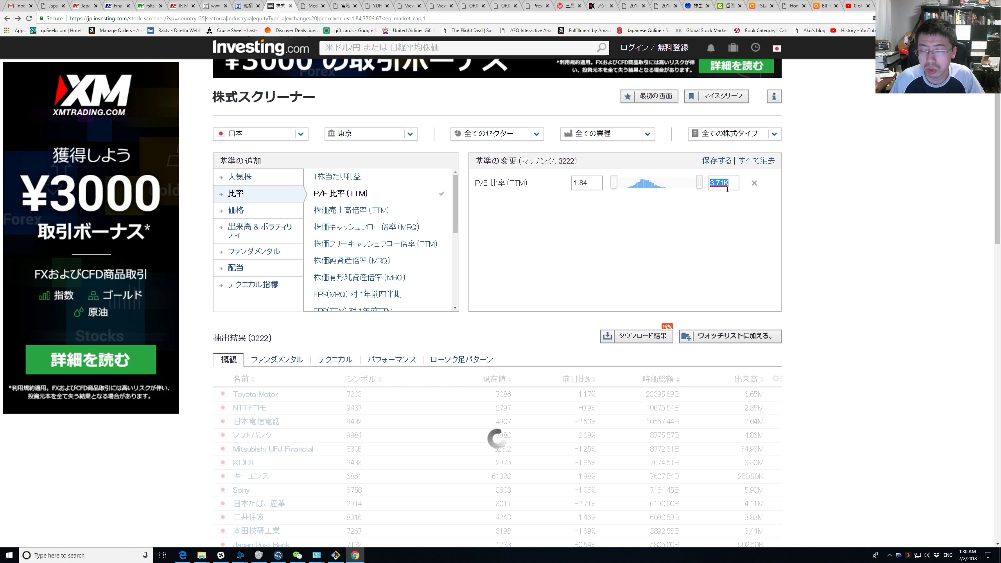
pyautogui.write('1')
pyautogui.press('Return')
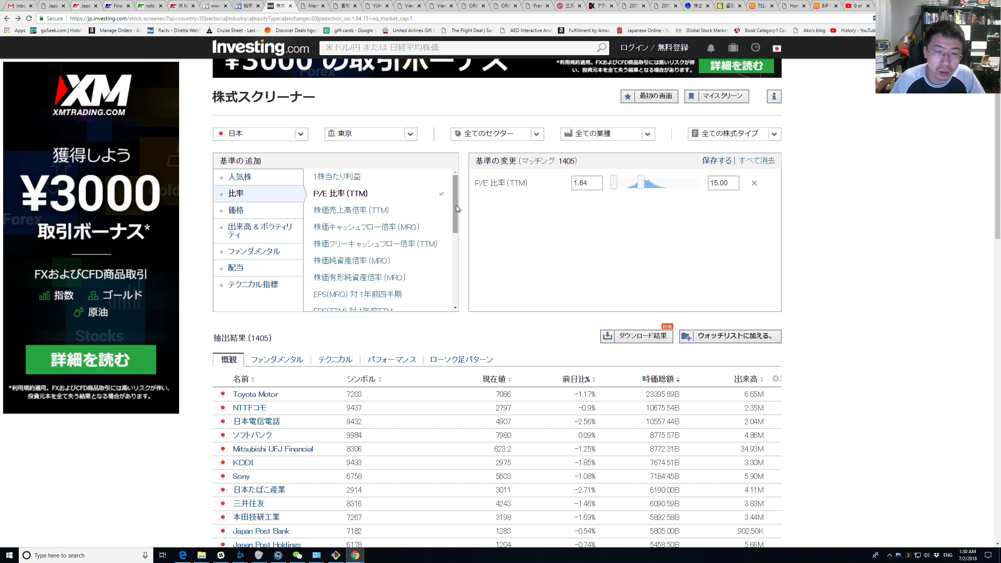
# - Add the 株価フリーキャッシュフロー倍率 (TTM) criterion and set its maximum to 10
pyautogui.moveTo(454, 207); pyautogui.dragTo(453, 213)
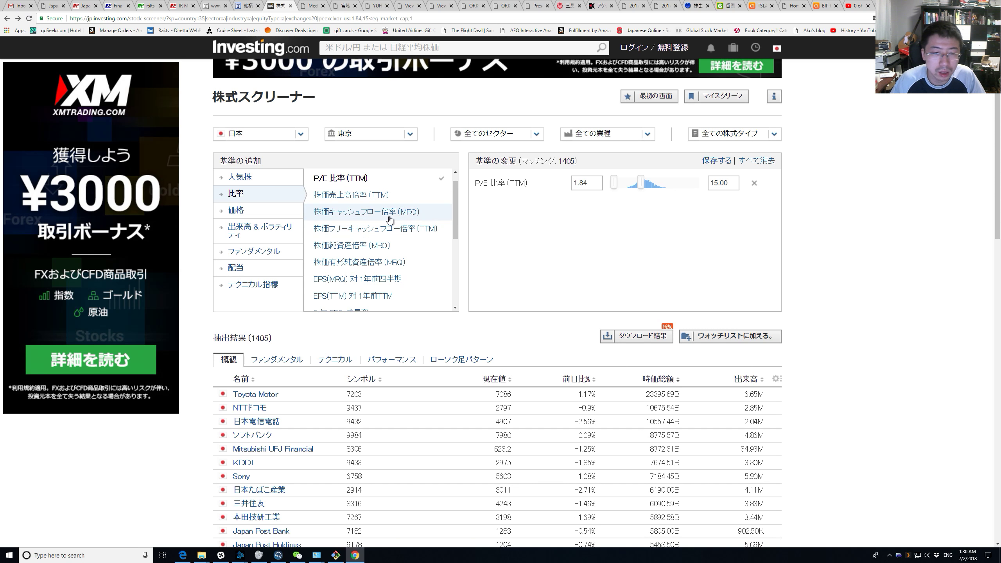
pyautogui.moveTo(454, 216); pyautogui.dragTo(452, 222)
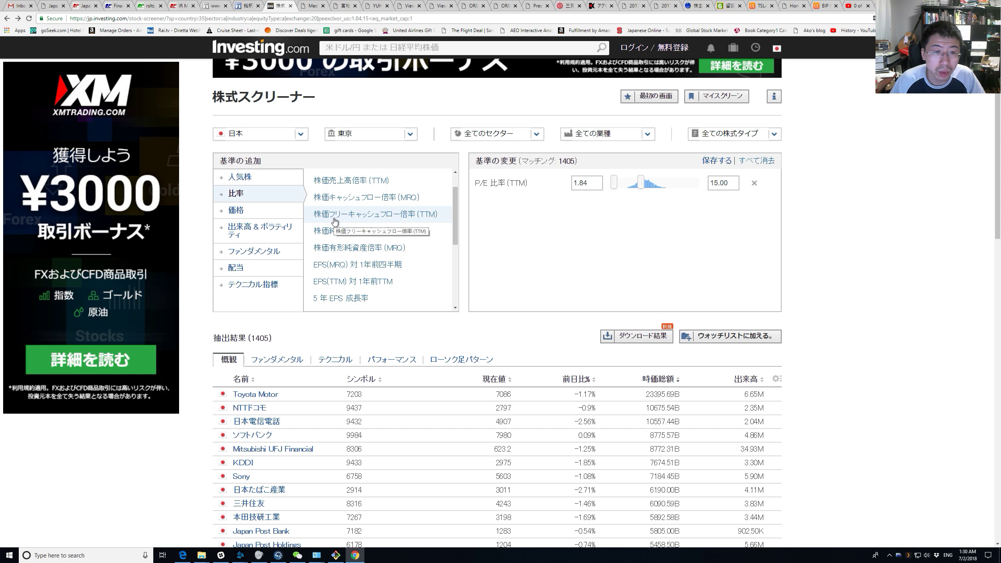
pyautogui.click(402, 215)
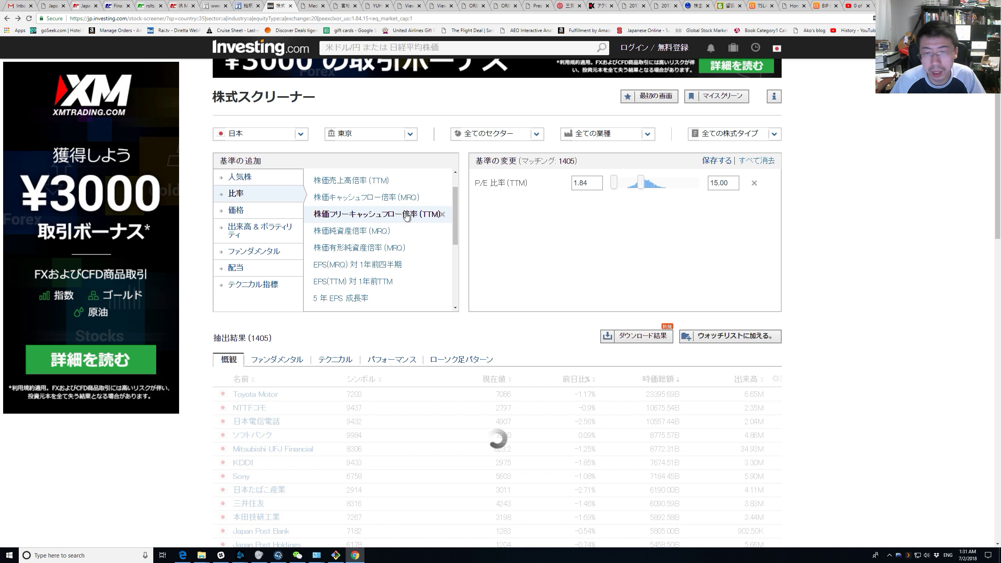
pyautogui.click(722, 212)
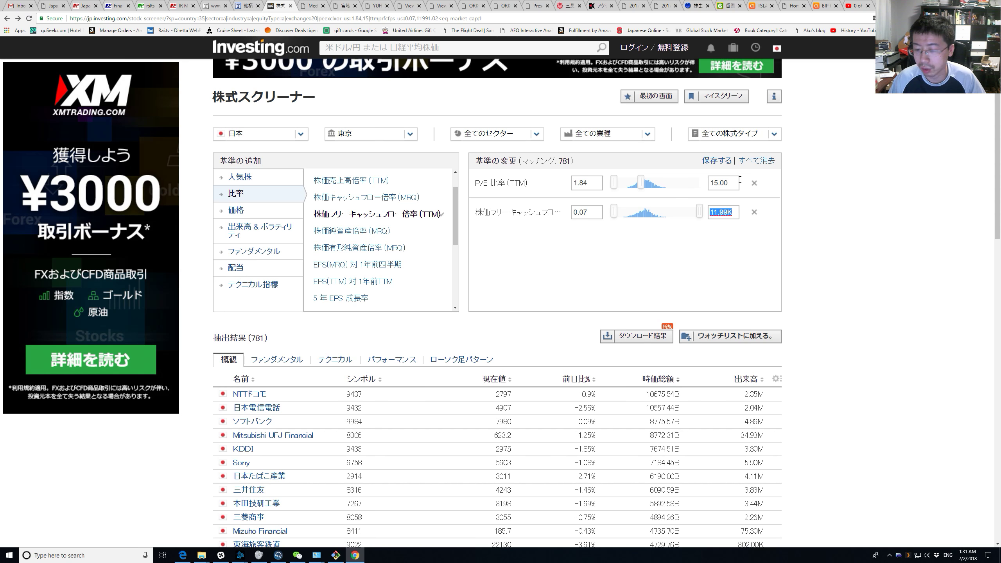
pyautogui.write('1')
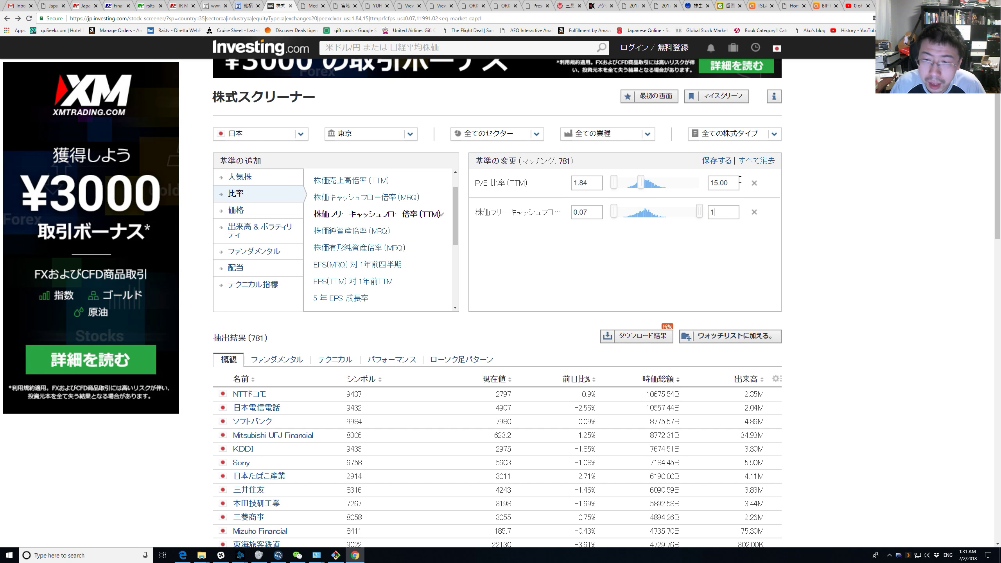
pyautogui.write('0')
pyautogui.press('Return')
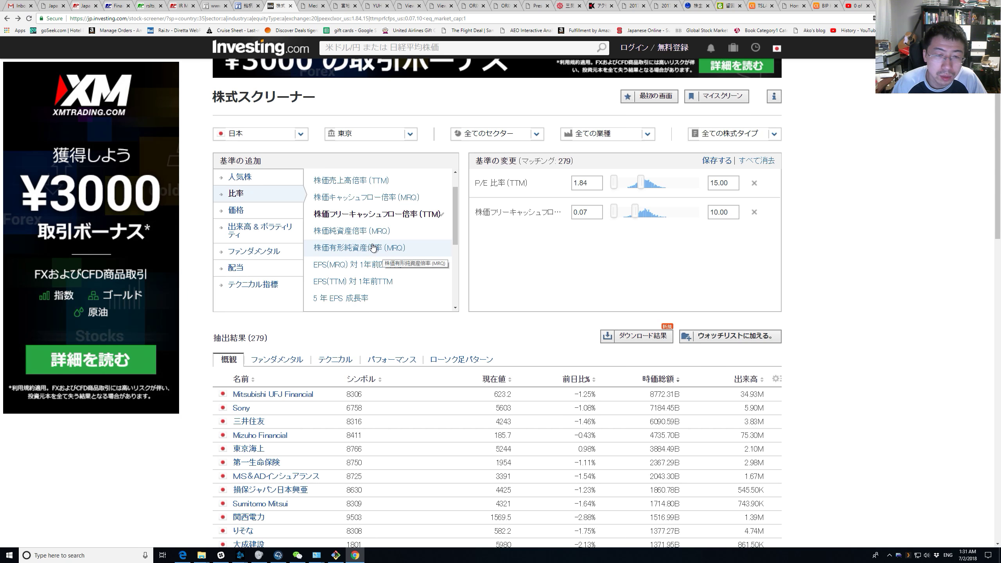
# - Examine the remaining 比率 criteria, such as EPS, sales growth and turnover ratios
pyautogui.moveTo(453, 238); pyautogui.dragTo(453, 273)
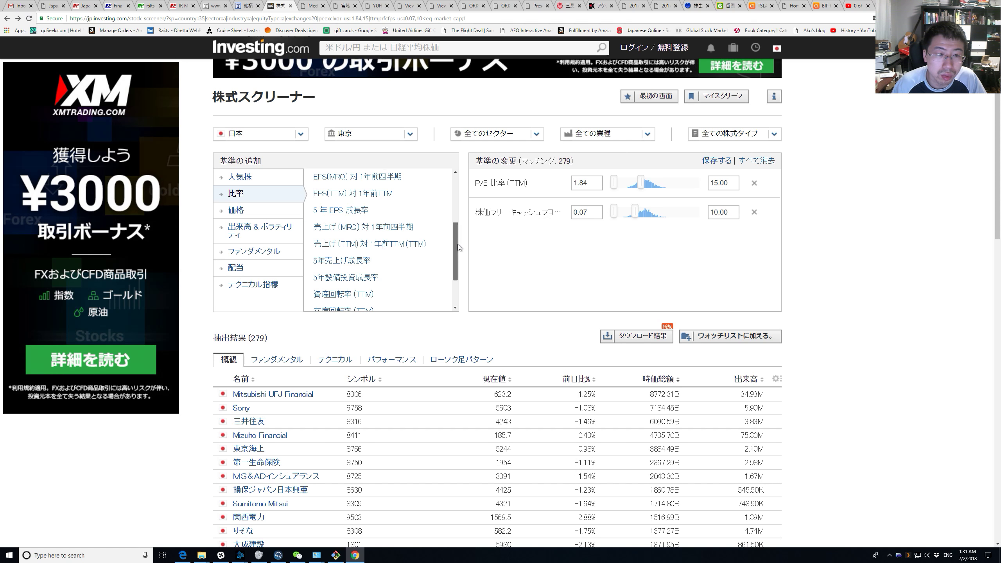
pyautogui.moveTo(458, 244)
pyautogui.mouseDown()
pyautogui.moveTo(459, 217)
pyautogui.moveTo(454, 235)
pyautogui.mouseUp()
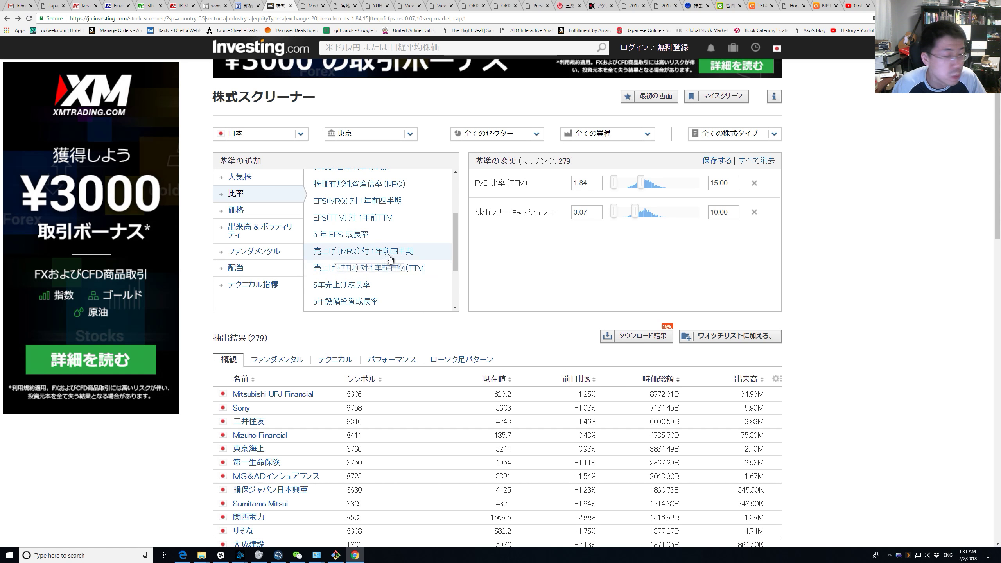
pyautogui.moveTo(457, 252); pyautogui.dragTo(454, 291)
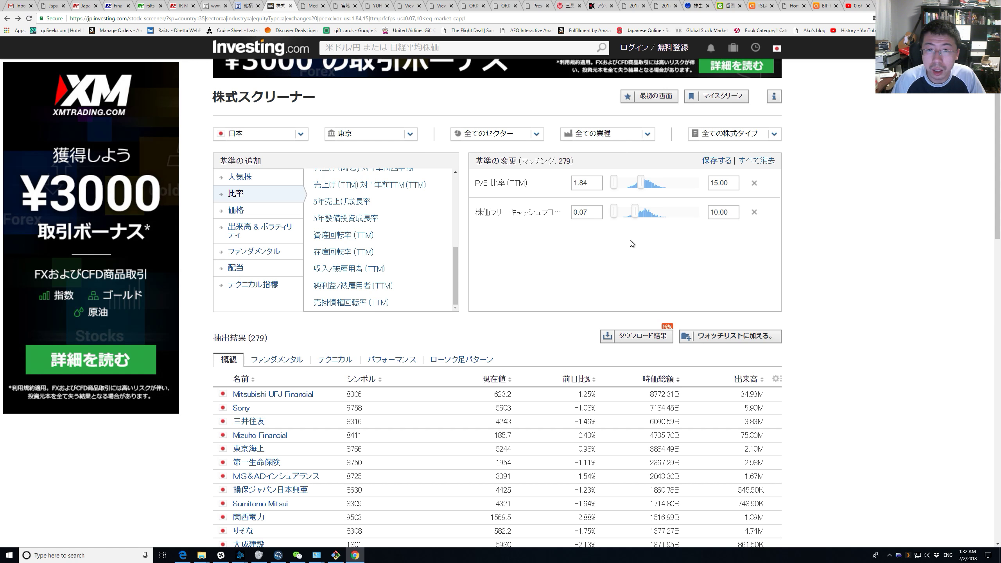
pyautogui.click(716, 160)
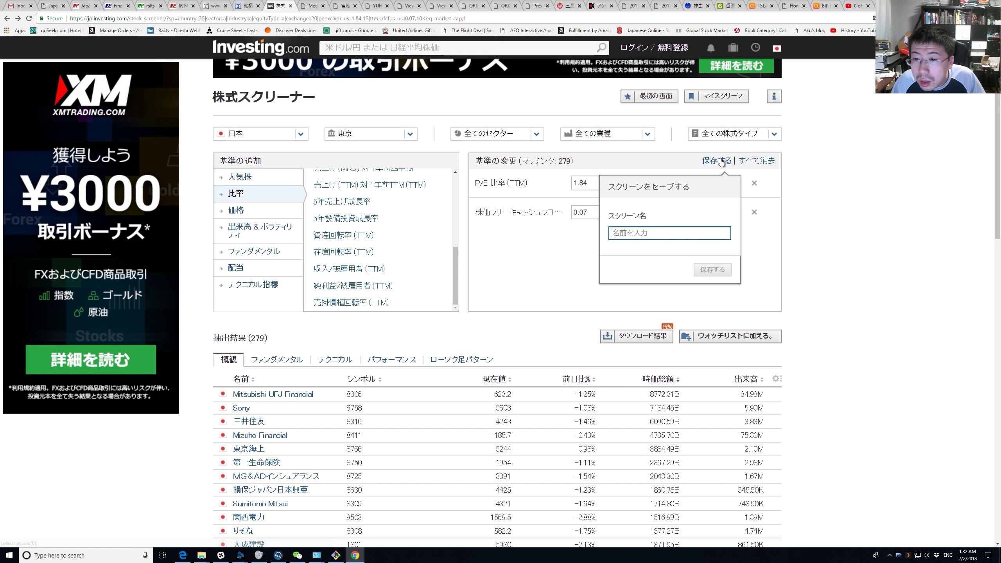
pyautogui.click(790, 228)
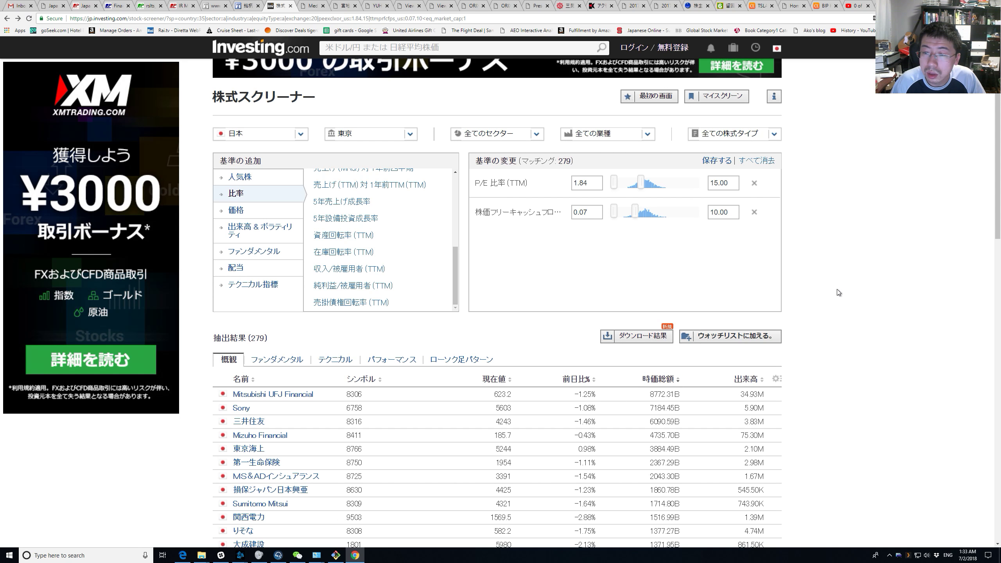
pyautogui.scroll(-2, 837, 289)
pyautogui.click(719, 257)
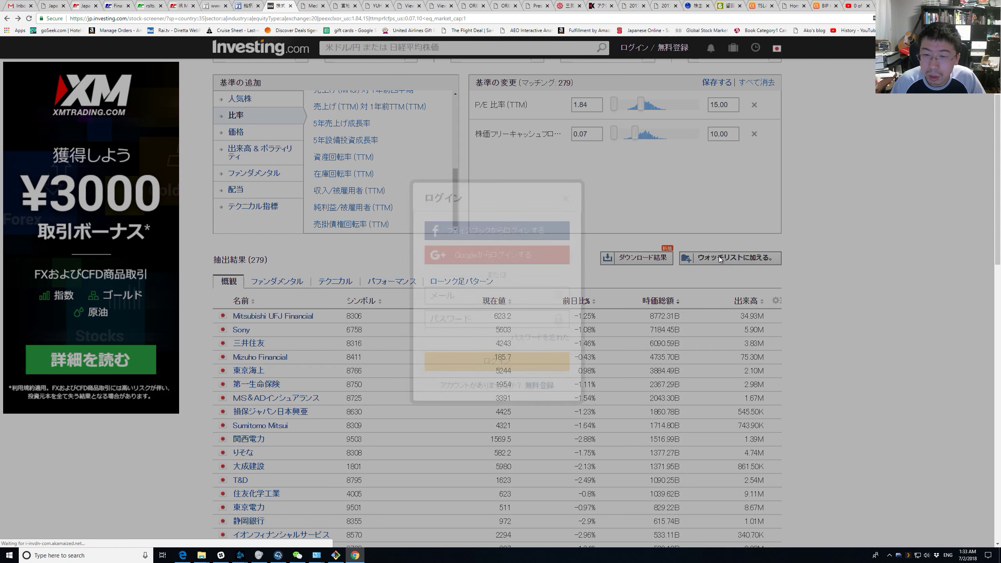
pyautogui.click(565, 198)
# - Limit the results table columns to 名前, 現在値, P/E 比率 (TTM) and 株価フリーキャッシュフロー倍率 (TTM)
pyautogui.scroll(-4, 600, 246)
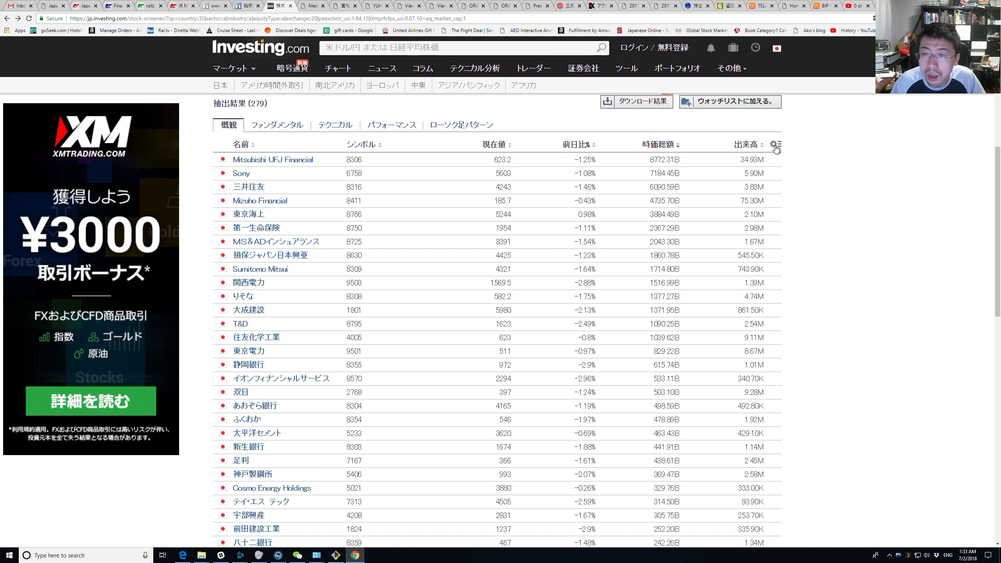
pyautogui.click(775, 146)
pyautogui.scroll(5, 655, 219)
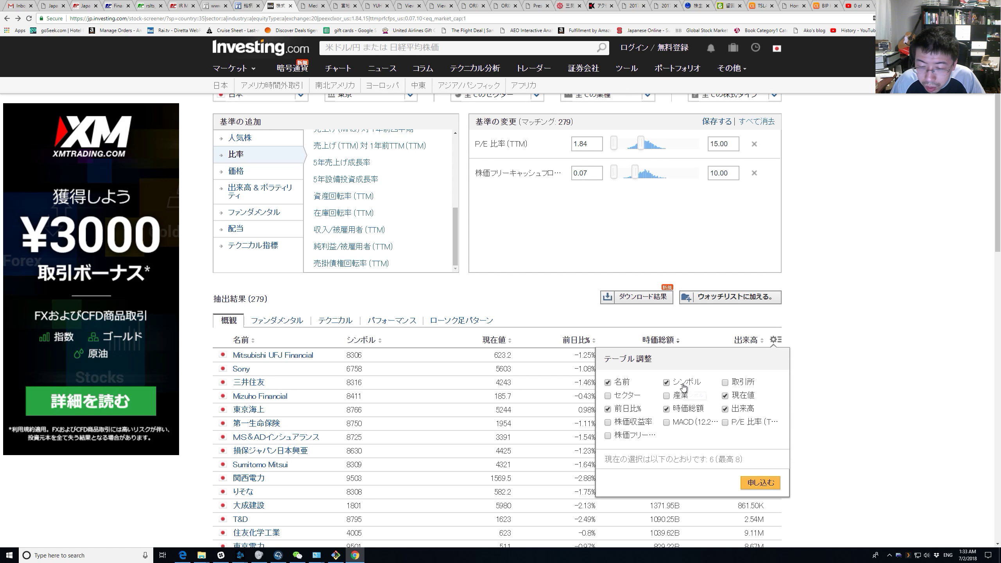
pyautogui.click(639, 411)
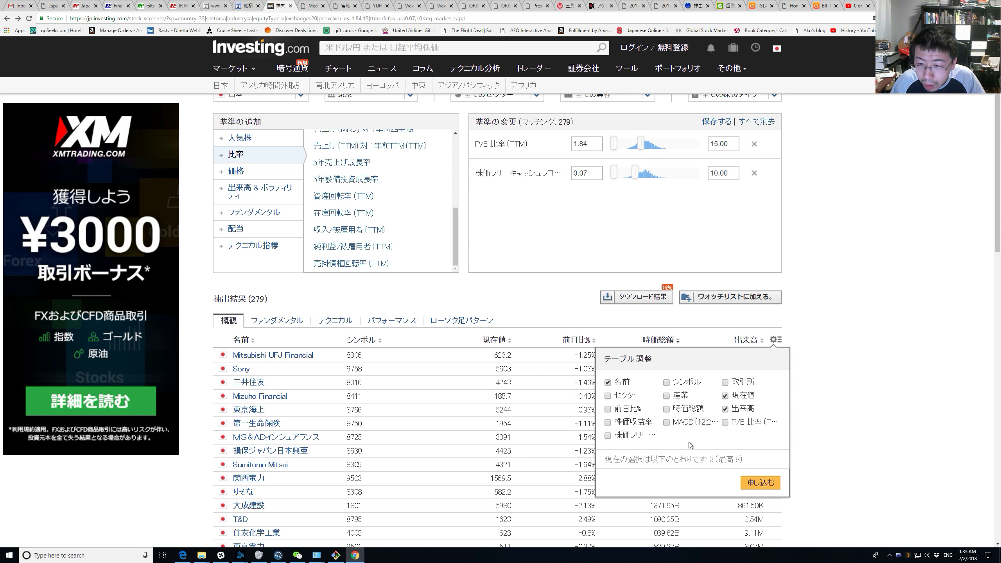
pyautogui.click(687, 411)
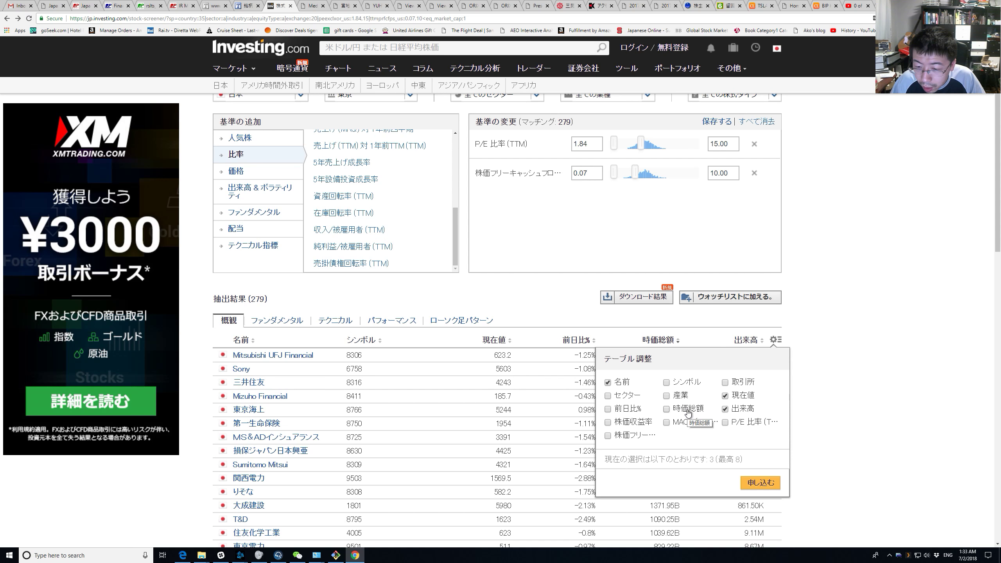
pyautogui.click(749, 413)
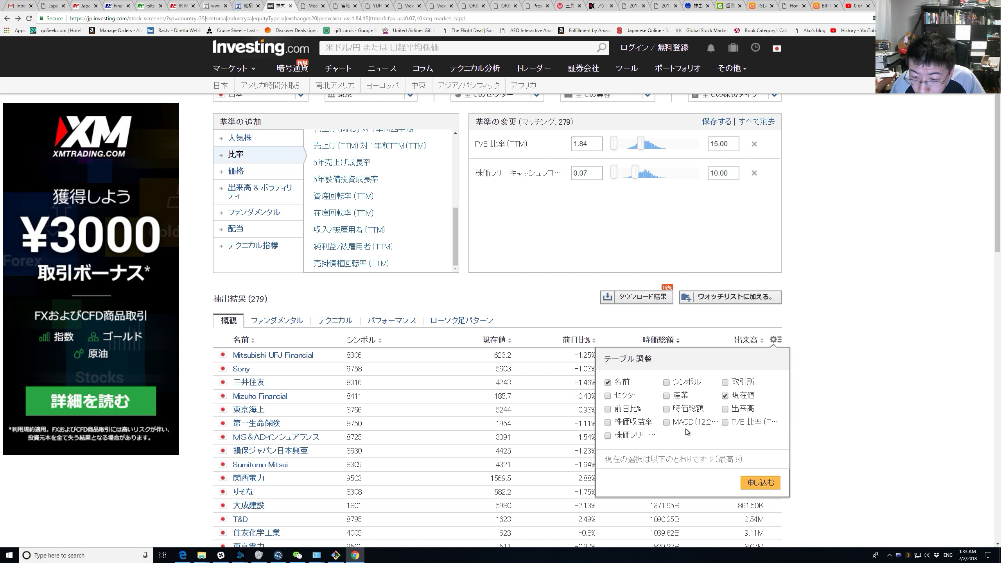
pyautogui.click(742, 422)
pyautogui.click(617, 441)
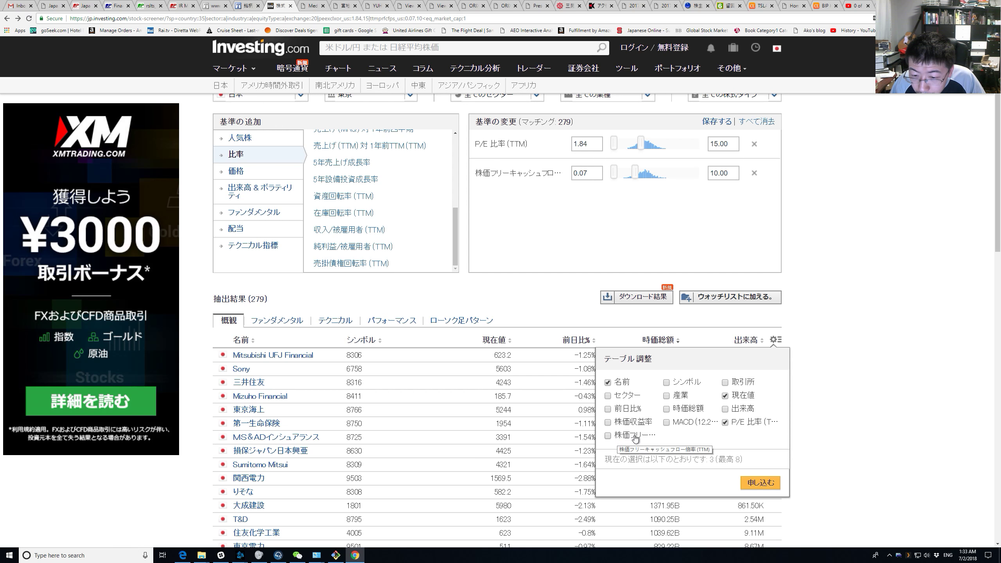
pyautogui.click(760, 483)
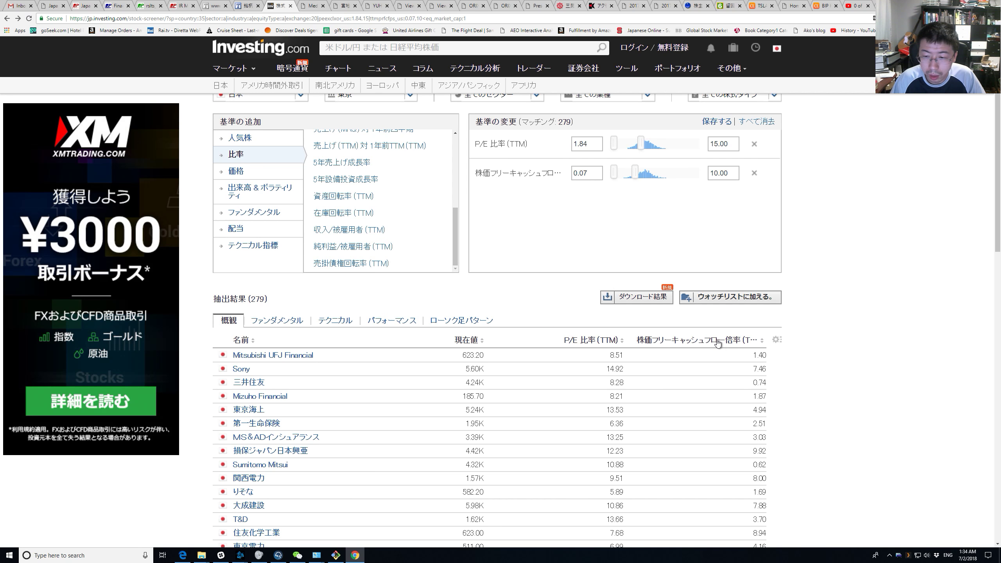
# - Sort the results by 株価フリーキャッシュフロー倍率 (TTM) in ascending order and review the cheapest companies
pyautogui.click(695, 346)
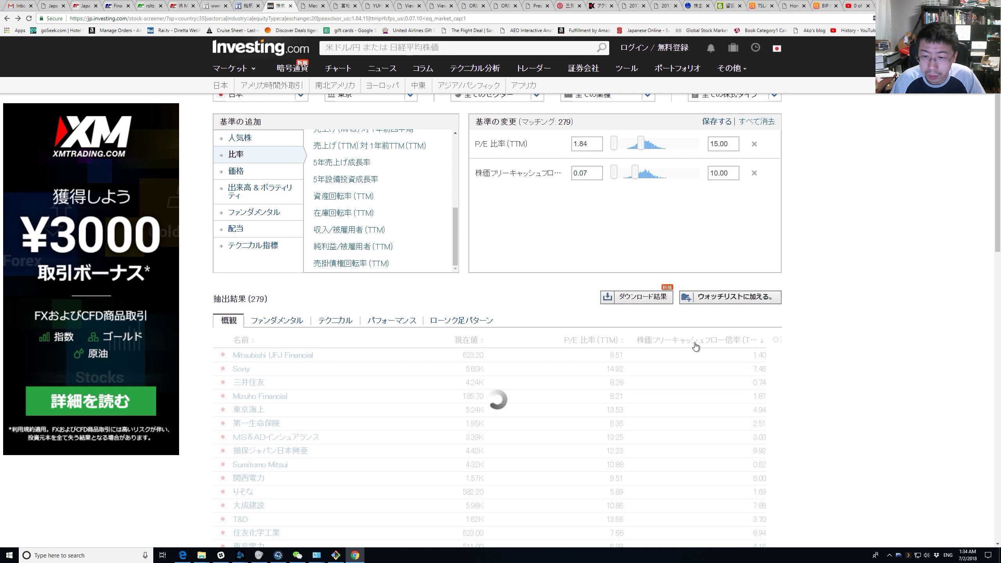
pyautogui.click(728, 346)
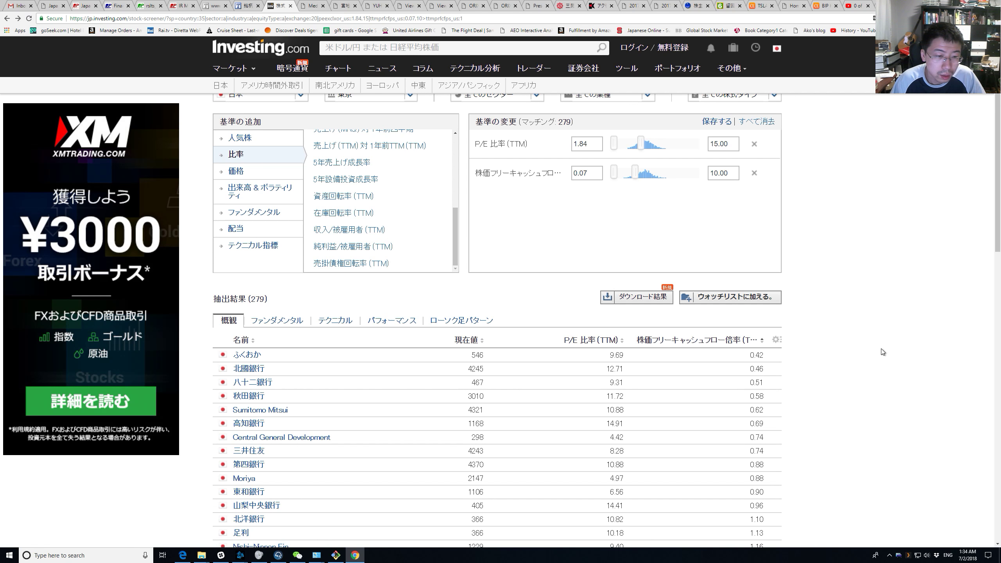
pyautogui.scroll(-1, 782, 338)
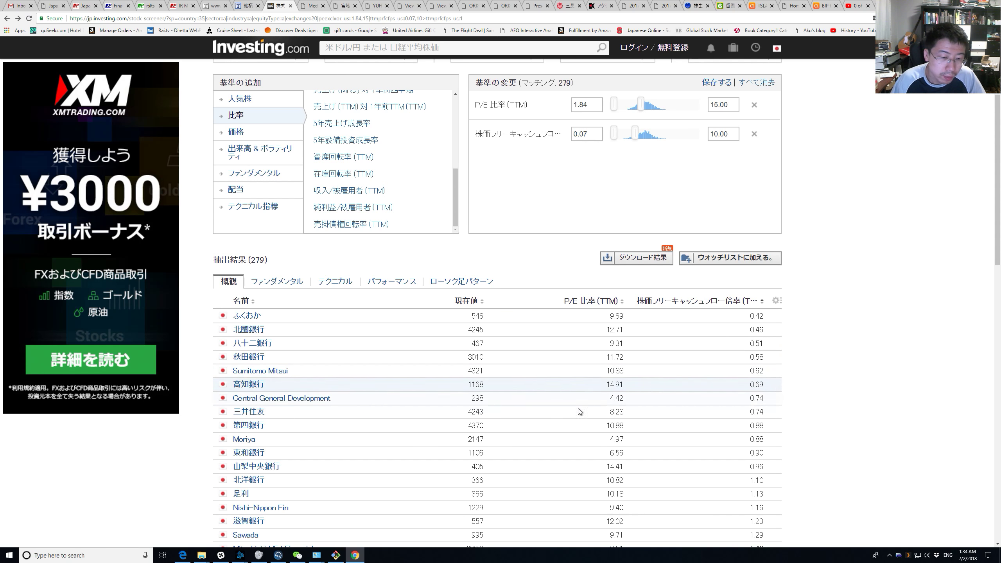
pyautogui.scroll(-2, 443, 420)
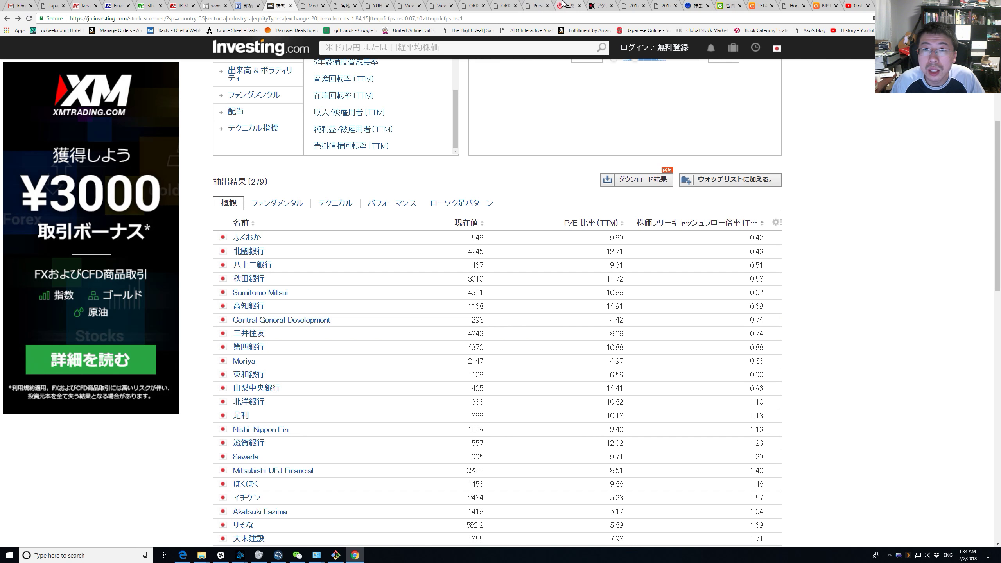
# - Review the open Kodensha website and Miyaji Engineering's securities report page, third-quarter report, interim report and annual earnings summary
pyautogui.click(597, 6)
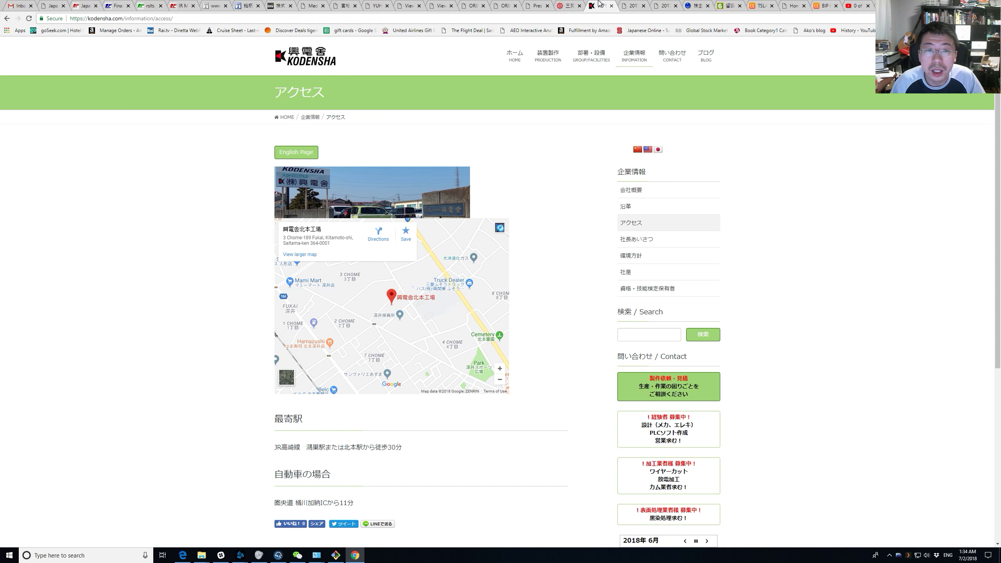
pyautogui.click(377, 6)
pyautogui.click(345, 3)
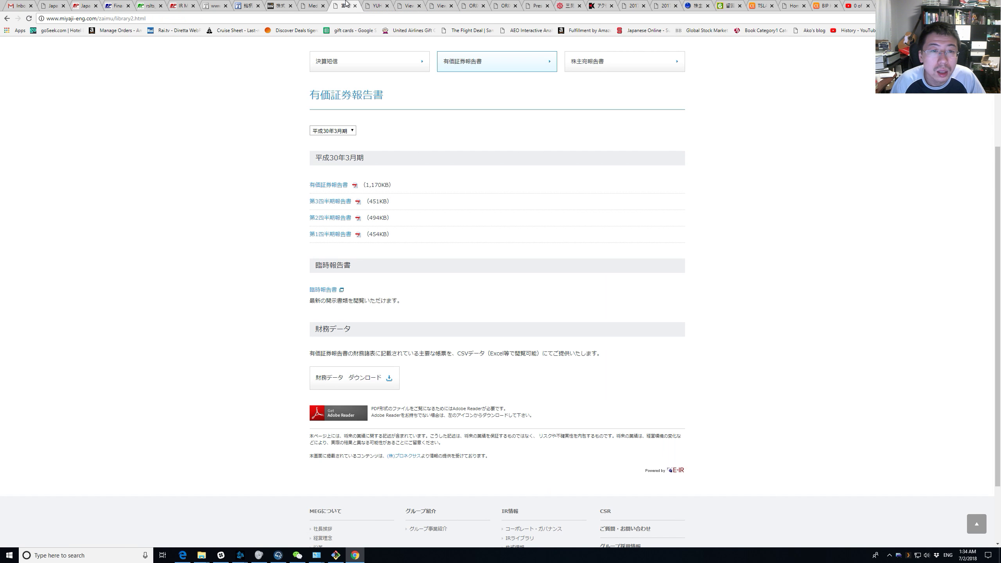
pyautogui.scroll(5, 298, 132)
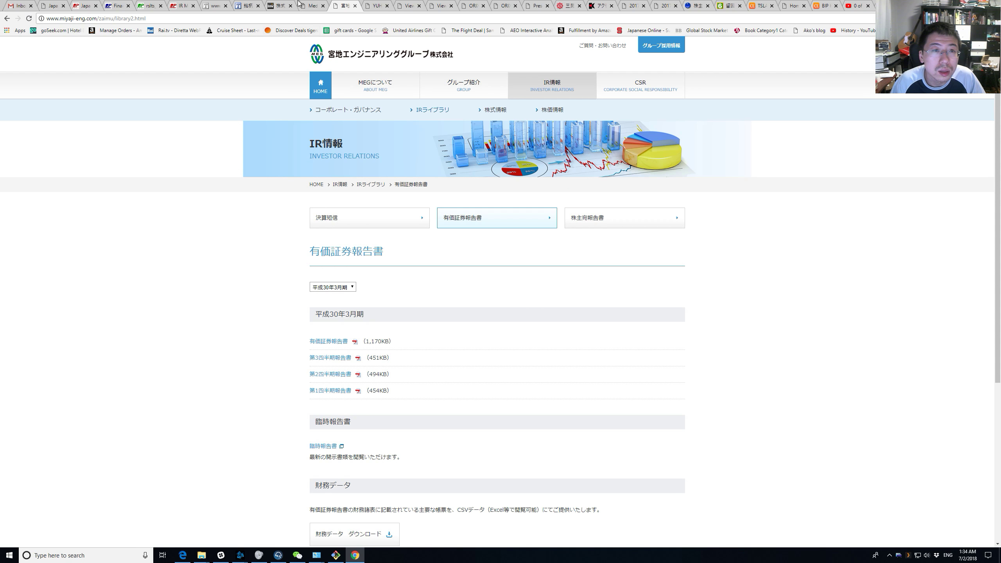
pyautogui.click(309, 6)
pyautogui.click(377, 4)
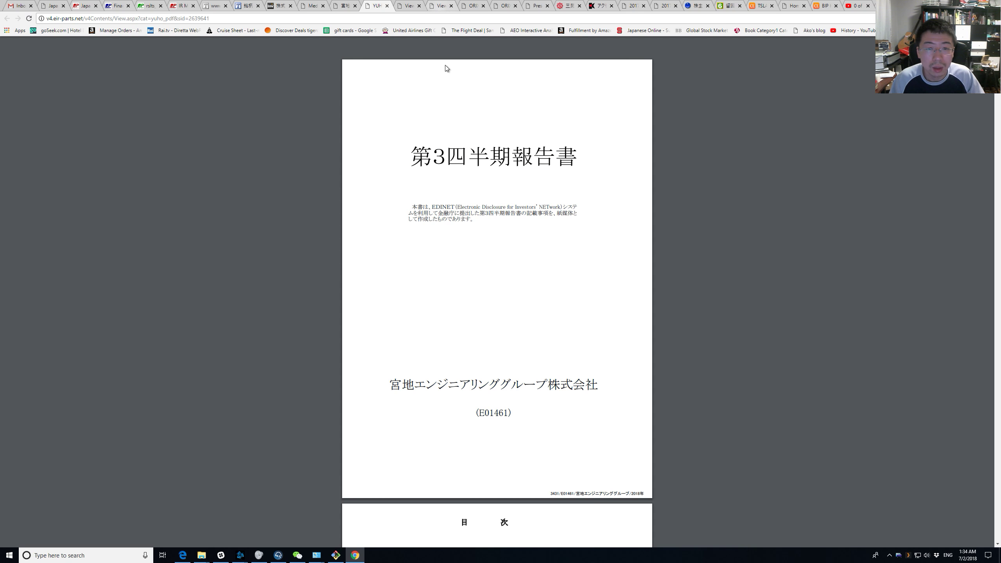
pyautogui.hotkey('ctrl', 'Tab')
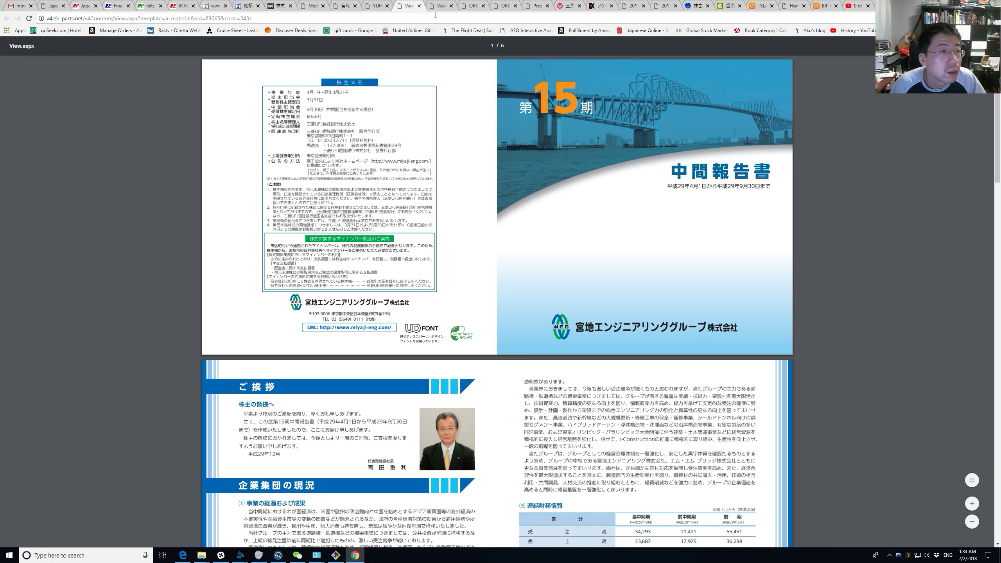
pyautogui.hotkey('ctrl', 'Tab')
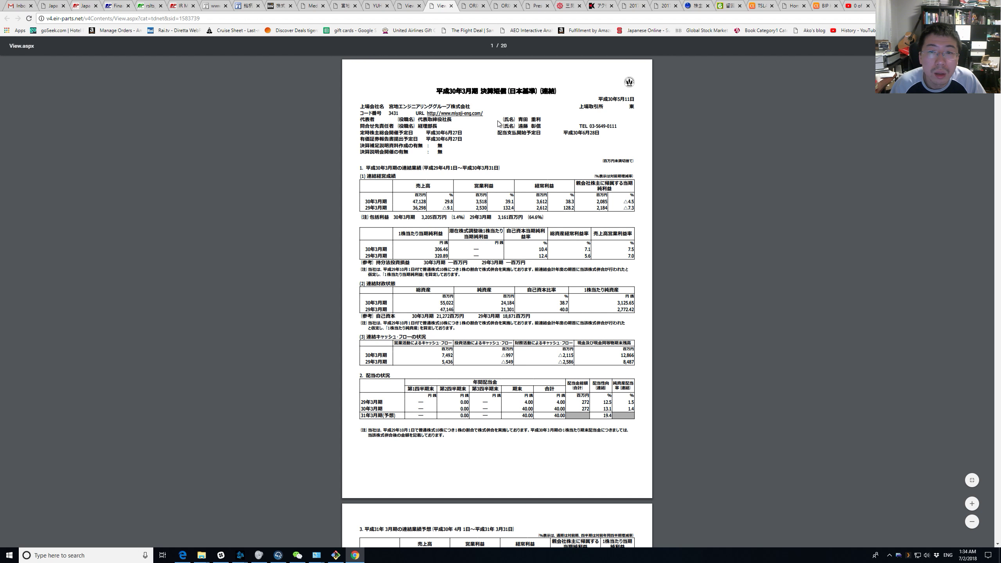
pyautogui.scroll(3, 499, 123)
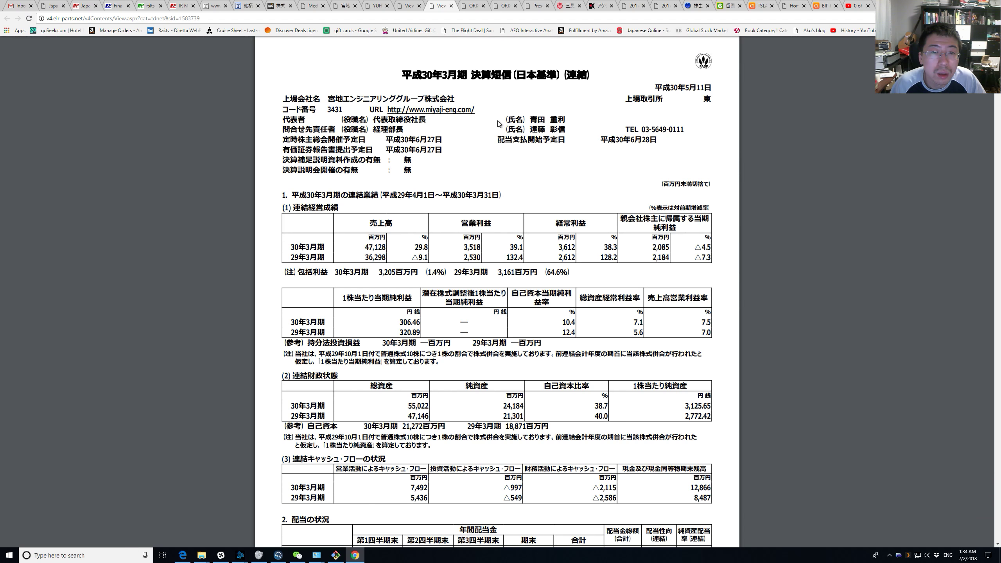
# - Look over ORIX's latest financial results and consolidated report, followed by the Sanko Metal and Kodensha websites
pyautogui.hotkey('ctrl', 'Tab')
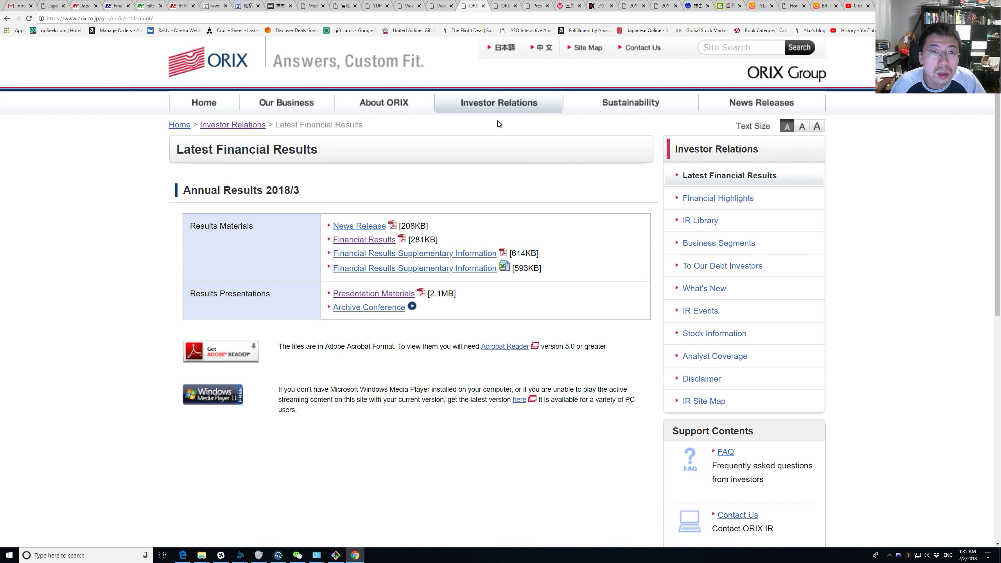
pyautogui.hotkey('ctrl', 'Tab')
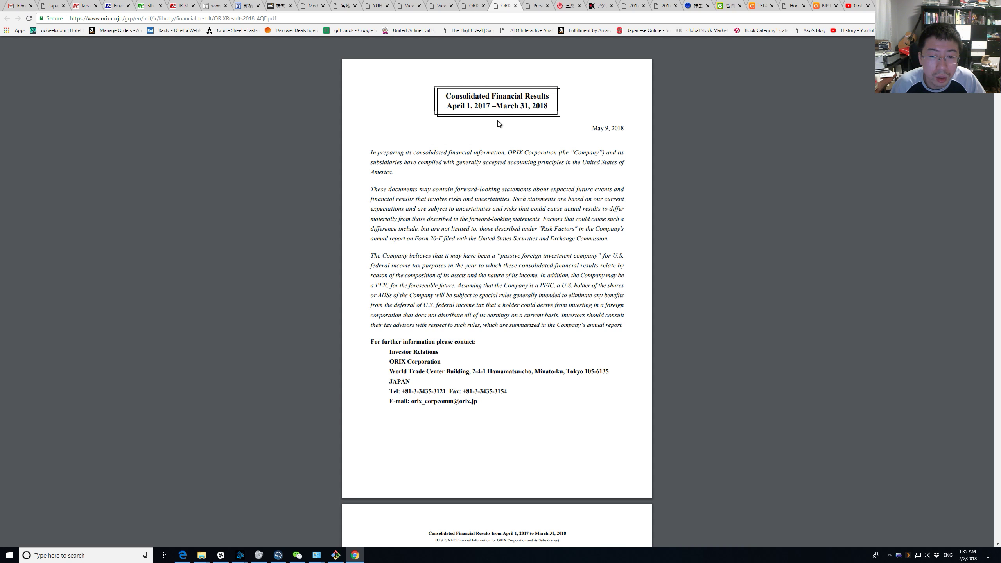
pyautogui.hotkey('ctrl', 'Tab')
pyautogui.hotkey('ctrl', 'Tab')
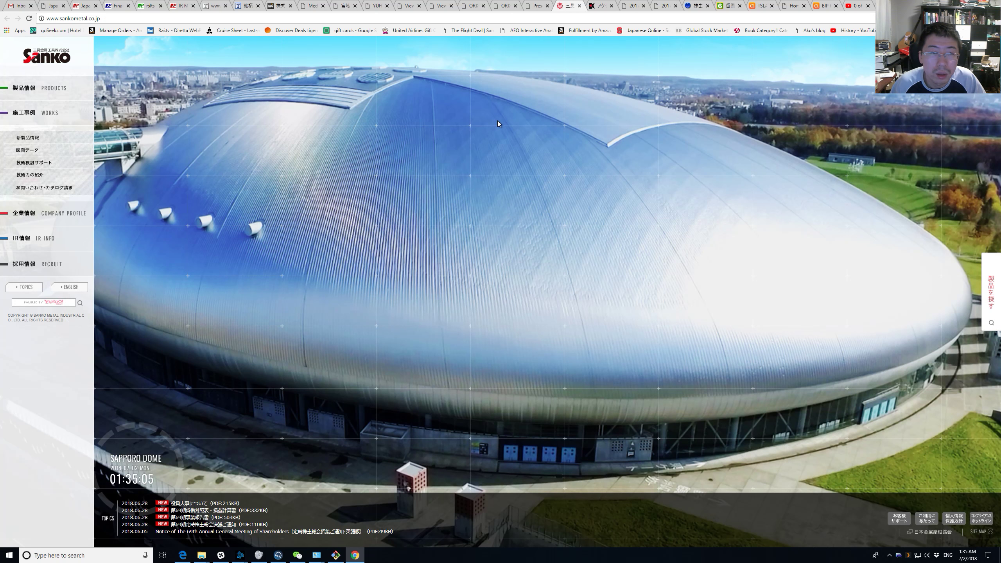
pyautogui.hotkey('ctrl', 'Tab')
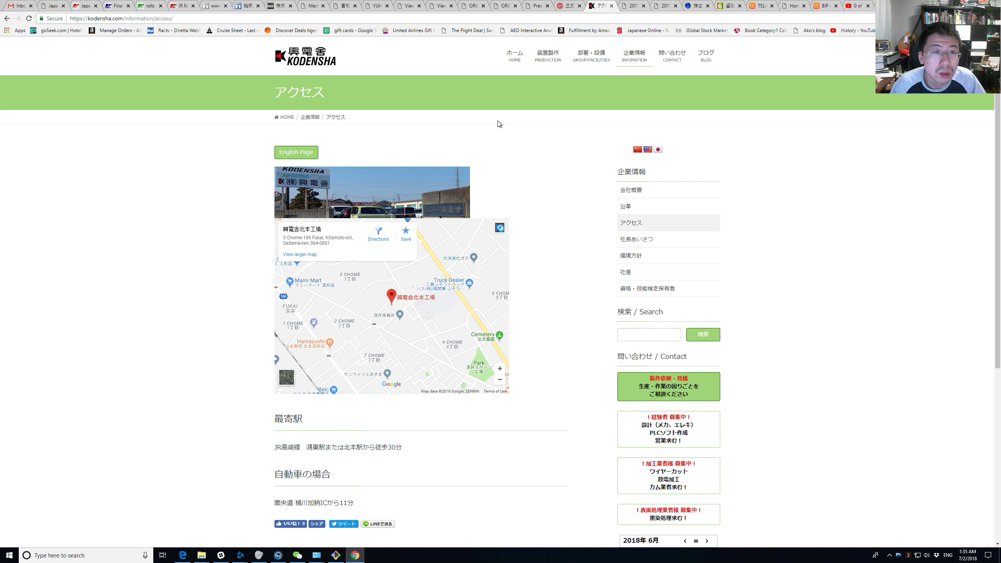
# - Read through Moriya's 第63期 株主通信 shareholder report, including its construction projects and consolidated financial statements
pyautogui.hotkey('ctrl', 'Tab')
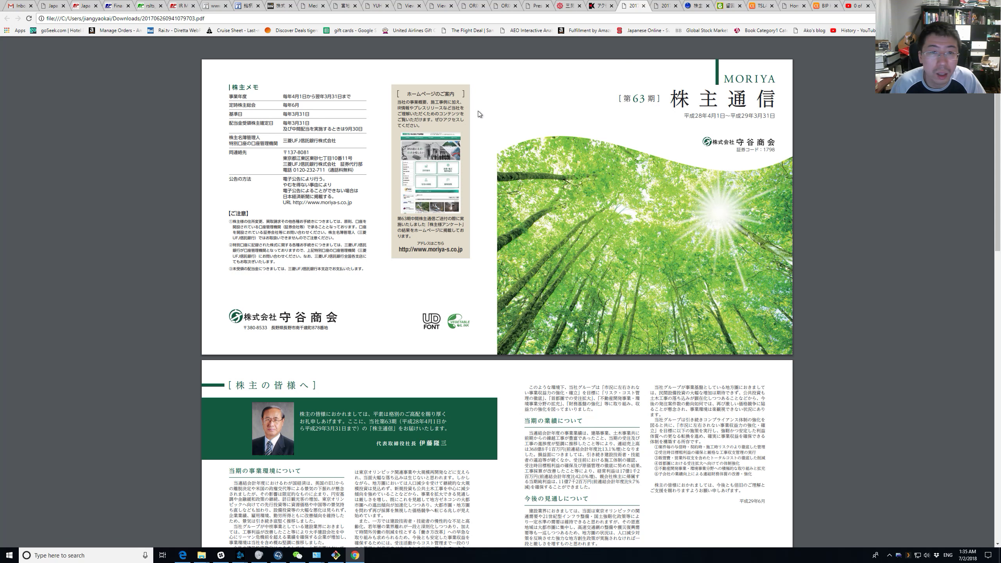
pyautogui.scroll(2, 456, 123)
pyautogui.scroll(-10, 455, 123)
pyautogui.scroll(-5, 453, 116)
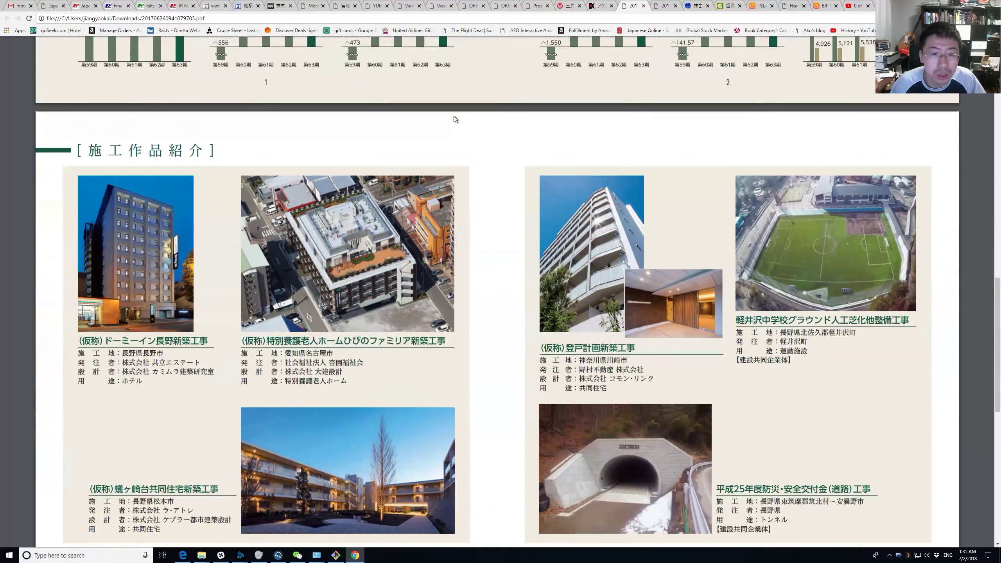
pyautogui.scroll(-4, 799, 433)
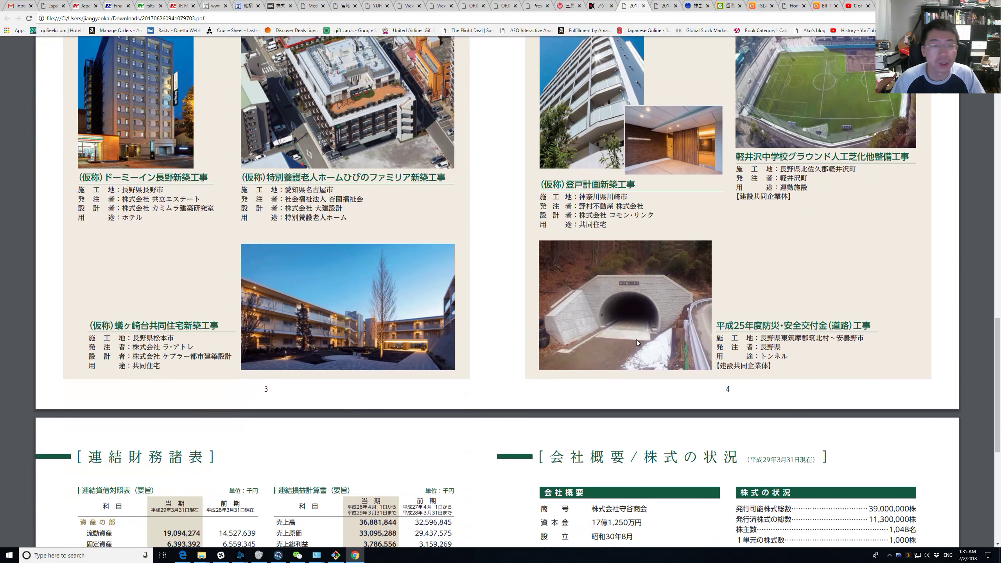
# - Return to the stock screener and examine the companies with the lowest price-to-free-cash-flow ratios
pyautogui.click(268, 4)
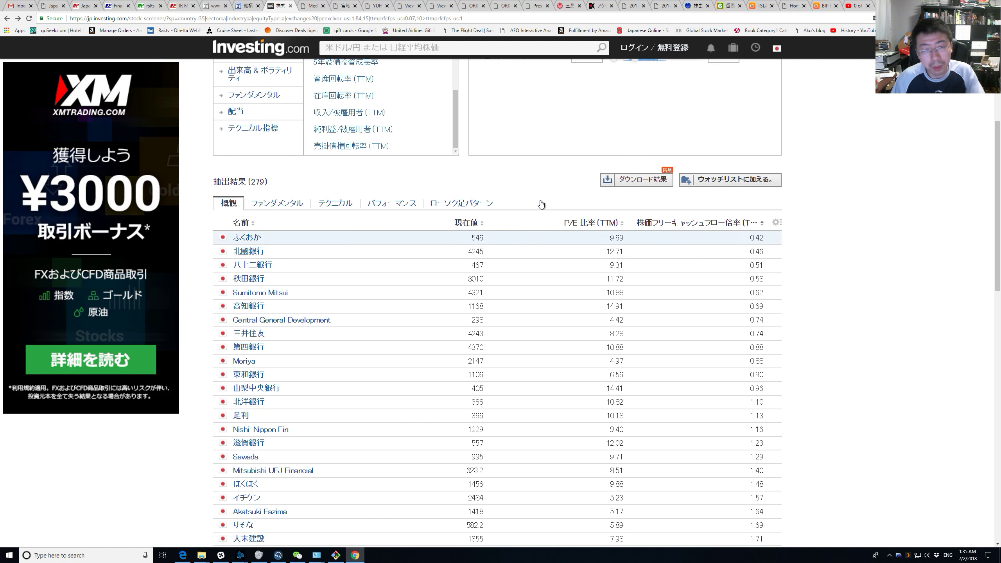
pyautogui.scroll(-6, 362, 276)
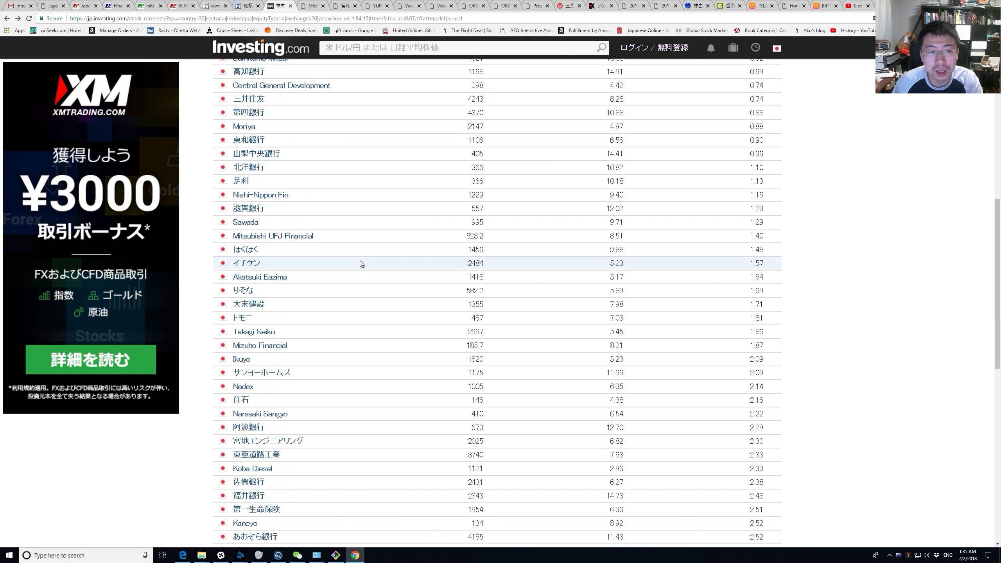
pyautogui.scroll(3, 360, 261)
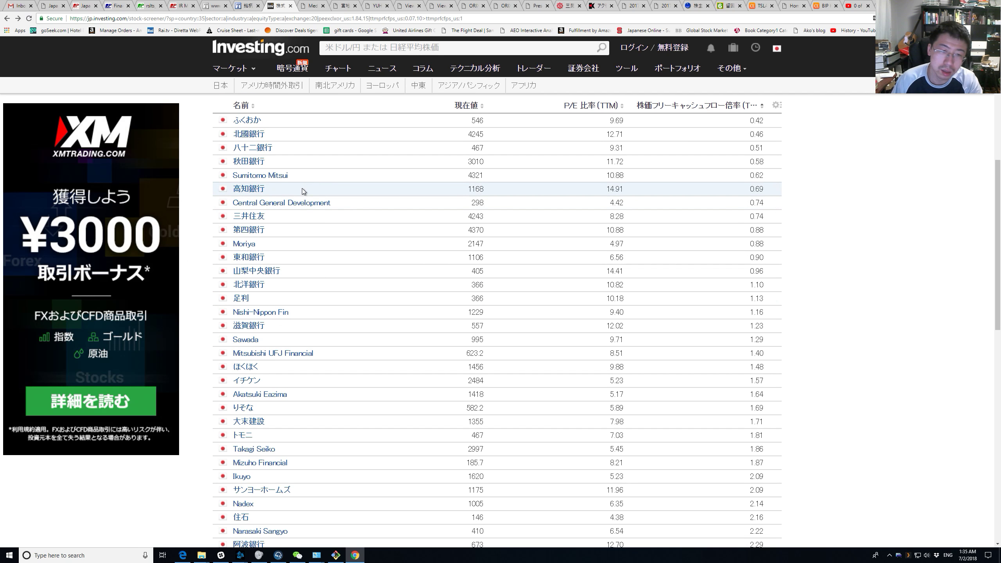
pyautogui.scroll(2, 332, 254)
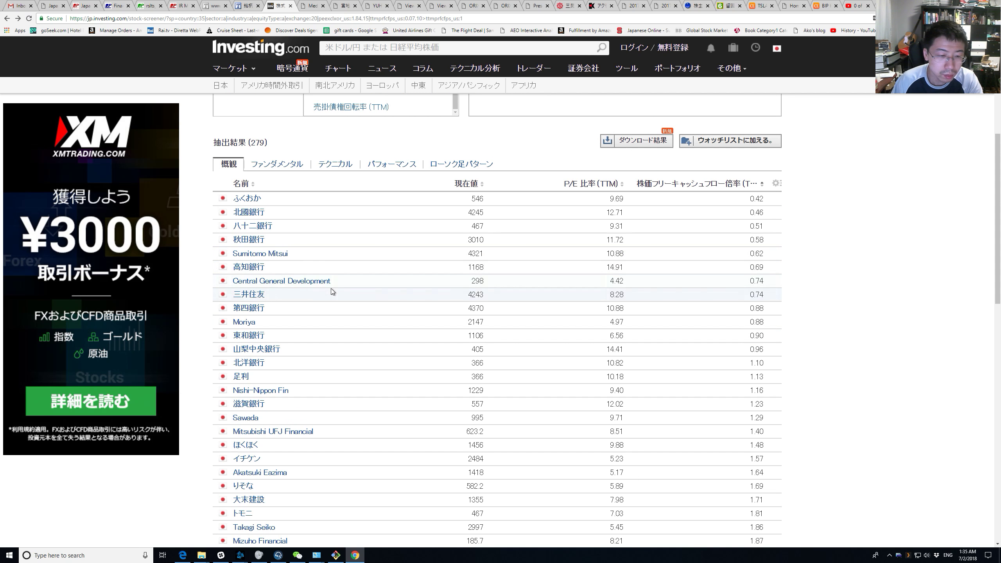
pyautogui.scroll(-2, 331, 288)
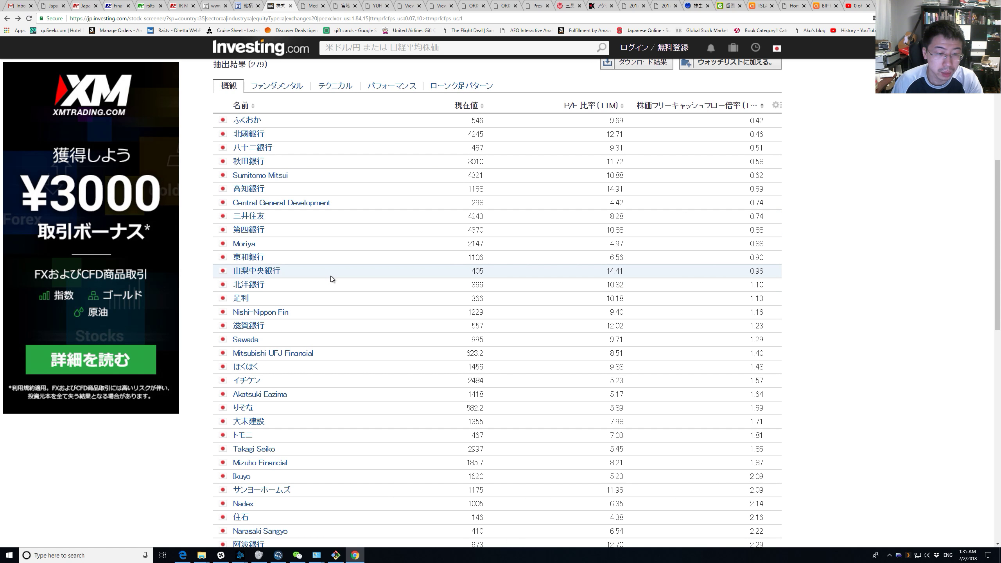
pyautogui.scroll(-2, 274, 471)
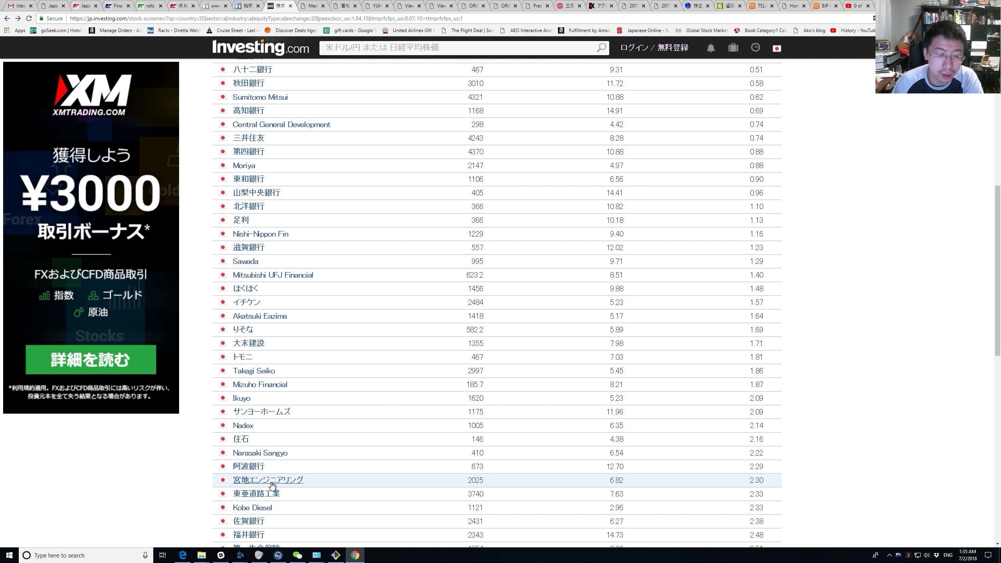
# - Show the screener's 配当 (dividend) criteria and translate the page into English
pyautogui.scroll(10, 334, 232)
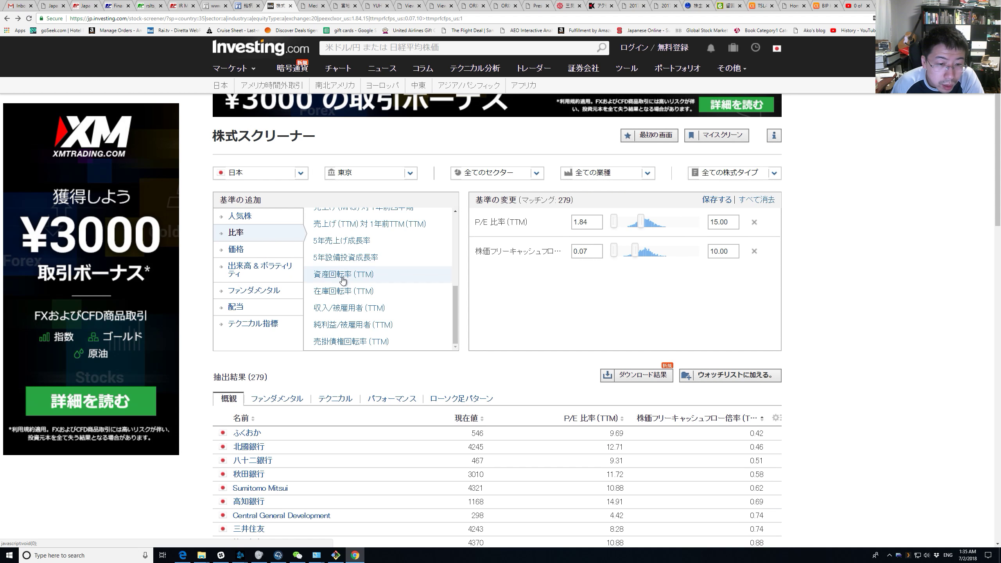
pyautogui.click(249, 309)
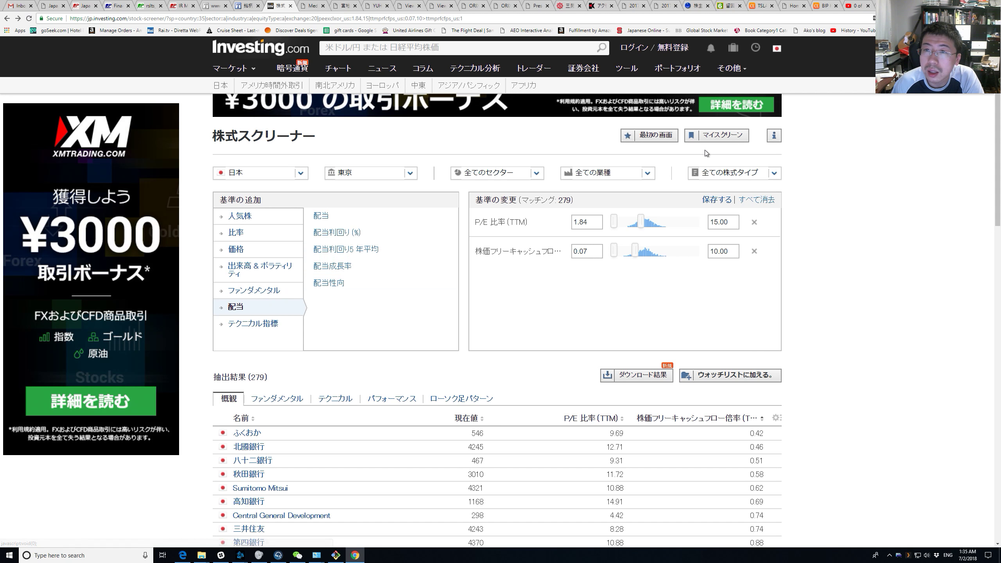
pyautogui.click(873, 19)
pyautogui.click(844, 54)
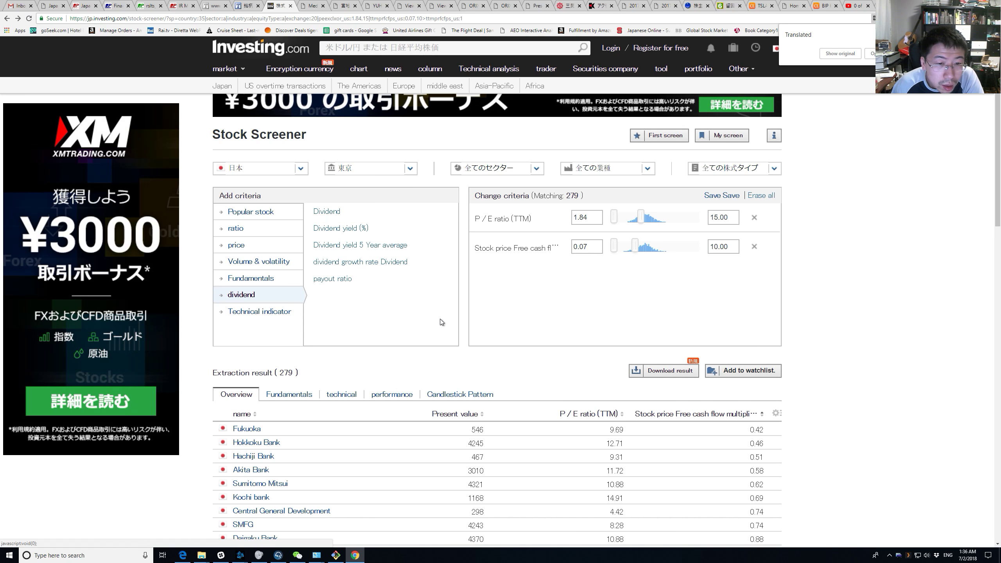
# - Add the Dividend yield (%) criterion and set its minimum to 3
pyautogui.click(355, 230)
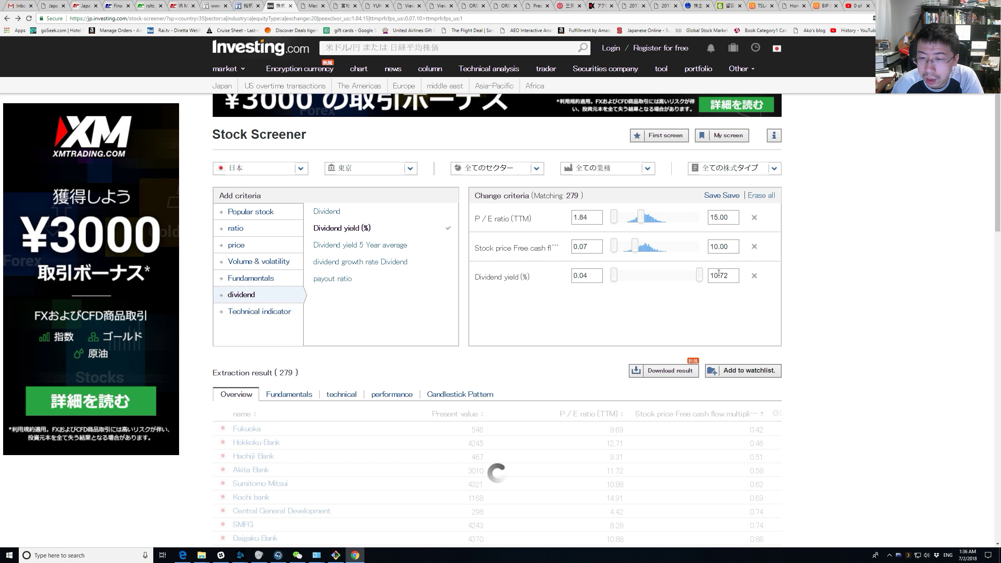
pyautogui.doubleClick(589, 276)
pyautogui.write('3')
pyautogui.press('Return')
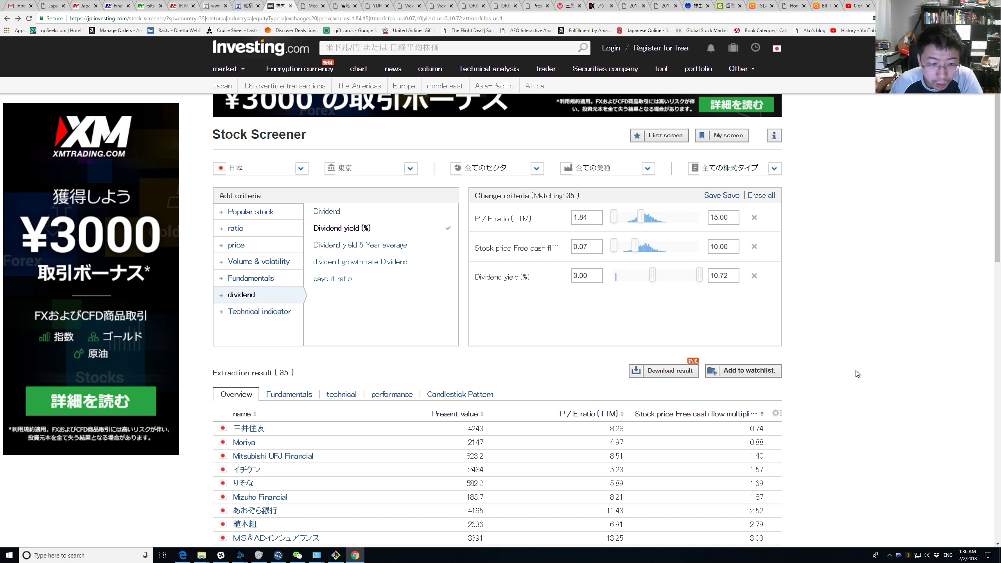
pyautogui.click(777, 413)
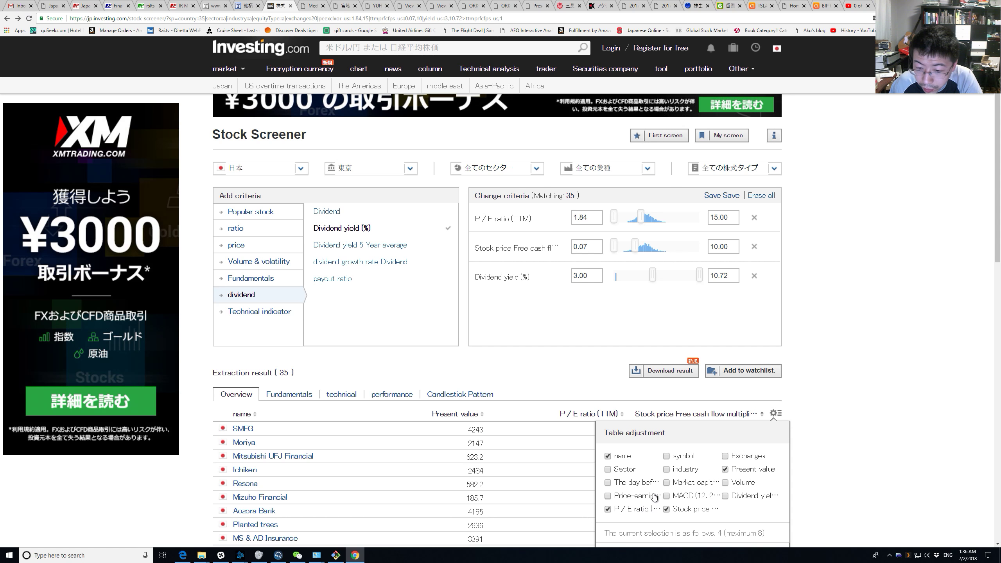
pyautogui.click(741, 497)
pyautogui.click(856, 480)
pyautogui.scroll(-3, 865, 413)
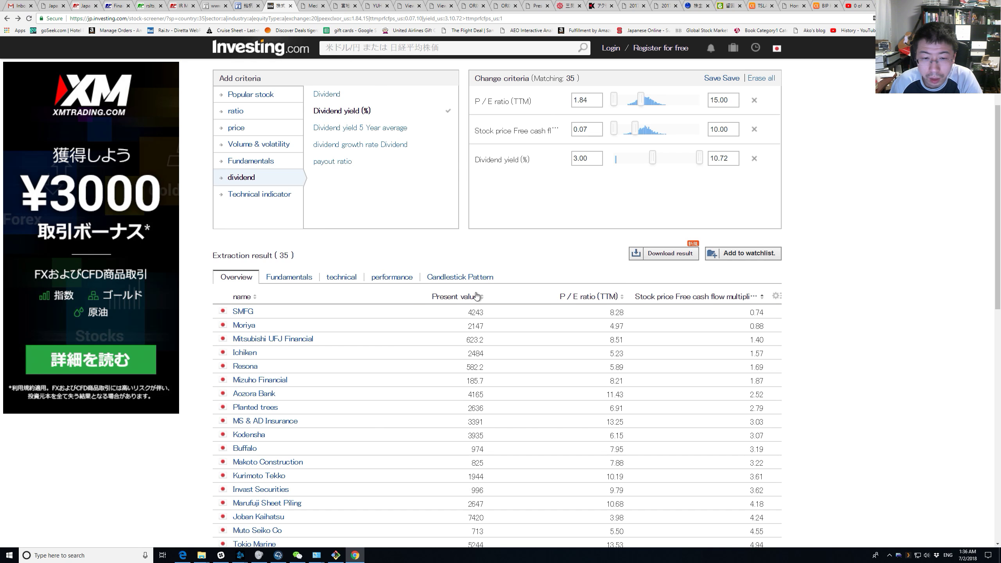
# - Add the dividend yield column to the results table and remove the stock price free cash flow column
pyautogui.click(777, 299)
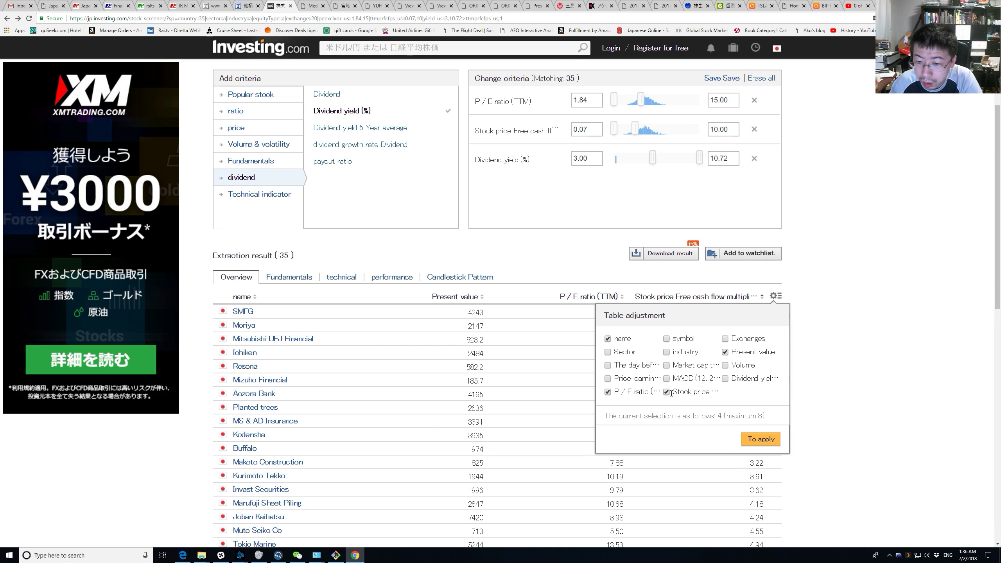
pyautogui.click(741, 379)
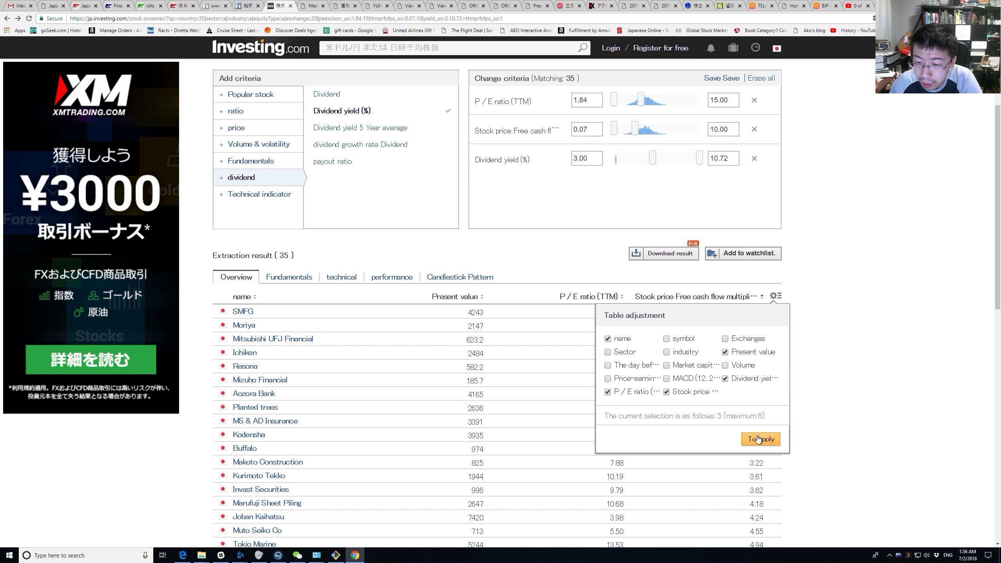
pyautogui.click(701, 393)
pyautogui.click(759, 439)
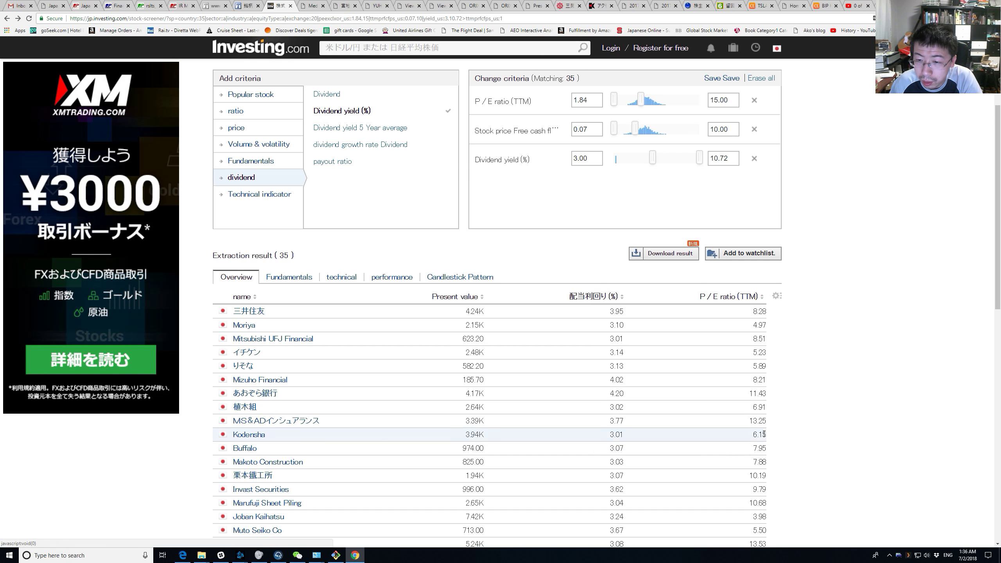
# - Sort the results by dividend yield in descending order and check the Sanko Metal Industry website
pyautogui.click(621, 300)
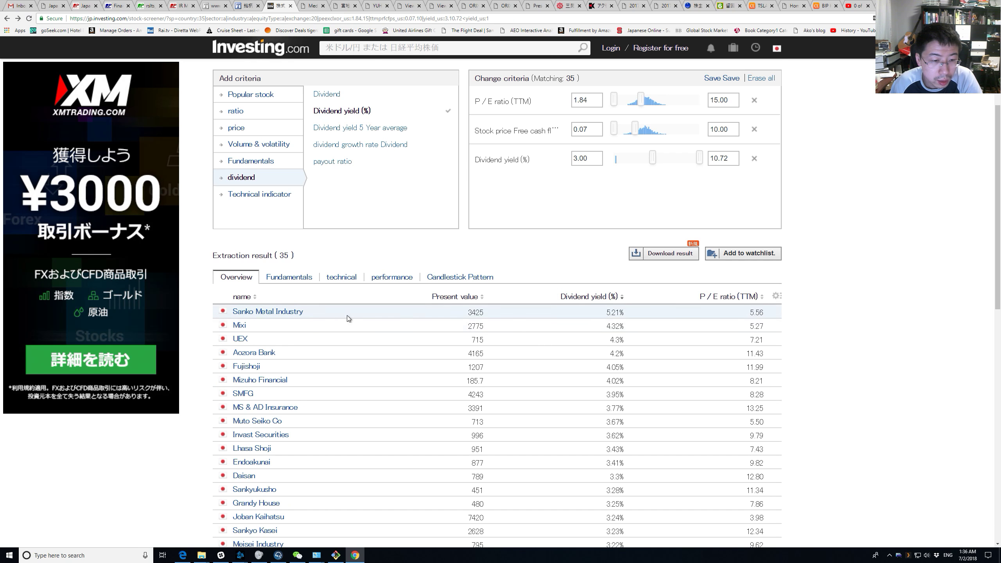
pyautogui.scroll(-2, 529, 316)
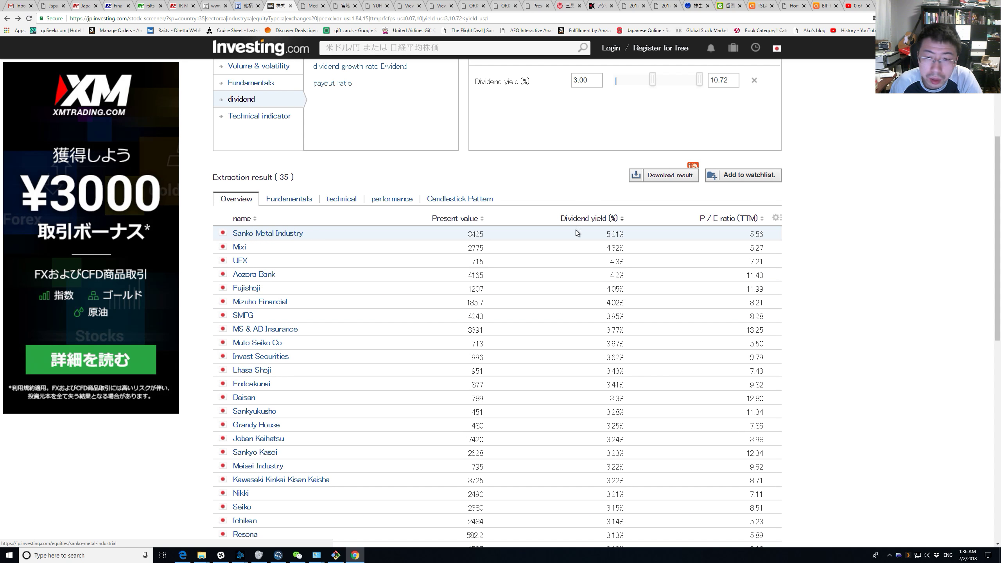
pyautogui.click(566, 4)
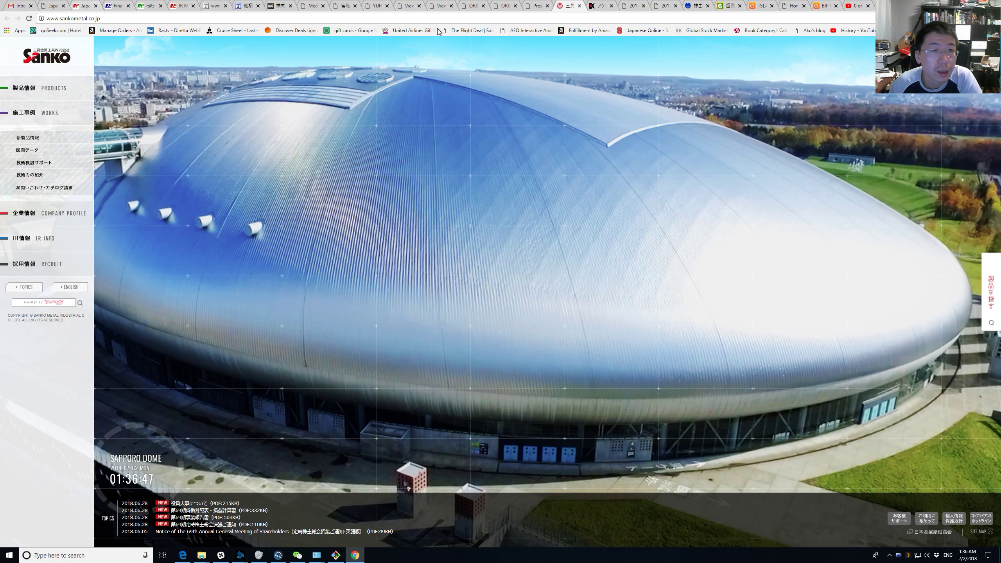
pyautogui.click(277, 4)
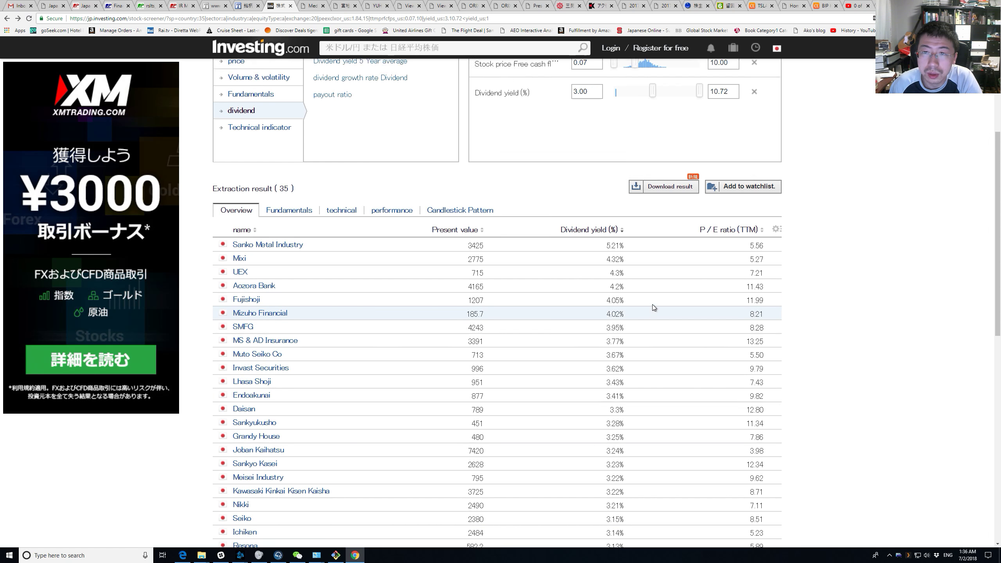
pyautogui.scroll(3, 652, 304)
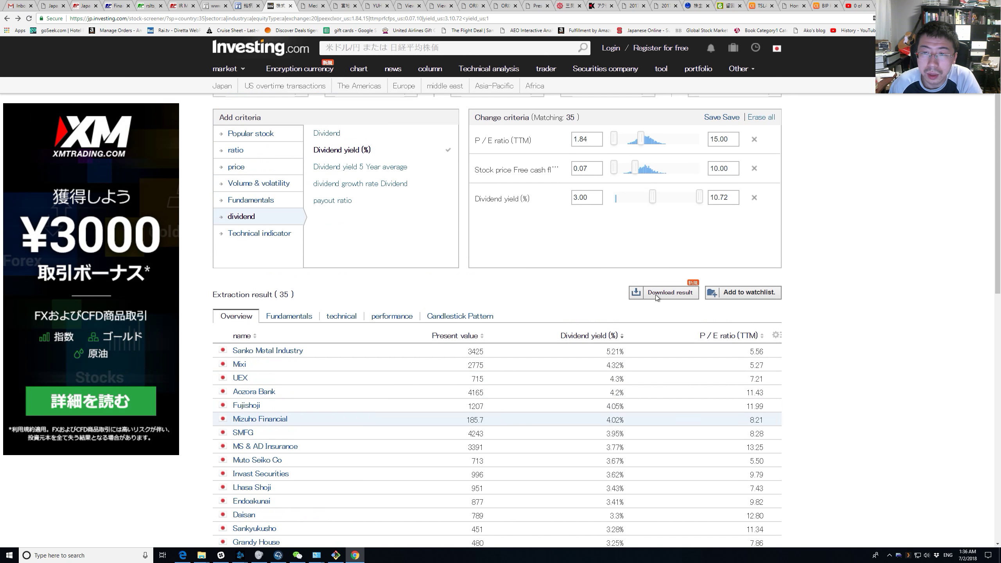
# - Remove the P/E ratio (TTM) and stock price free cash flow criteria from the screener and look over the highest-yielding stocks
pyautogui.click(754, 139)
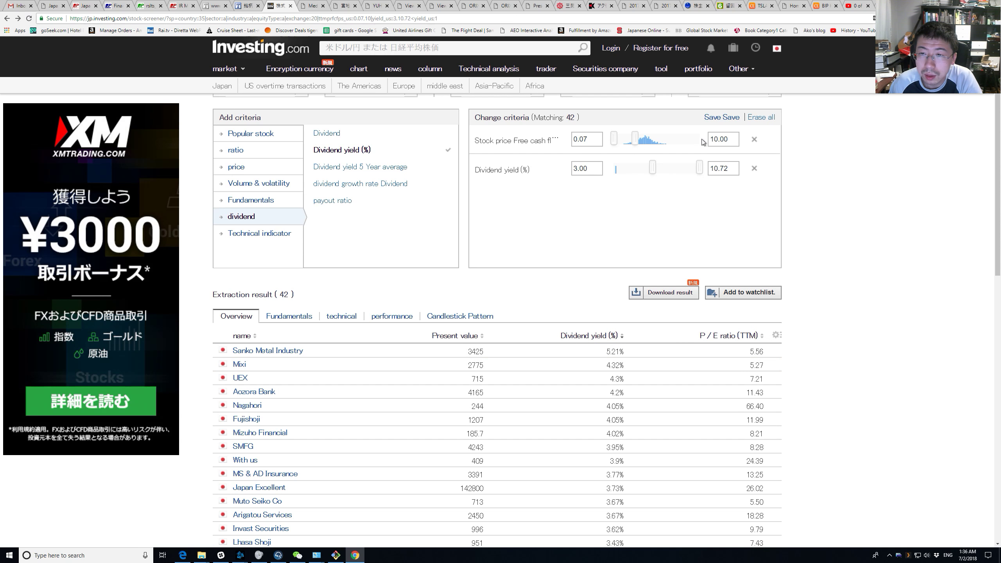
pyautogui.click(754, 139)
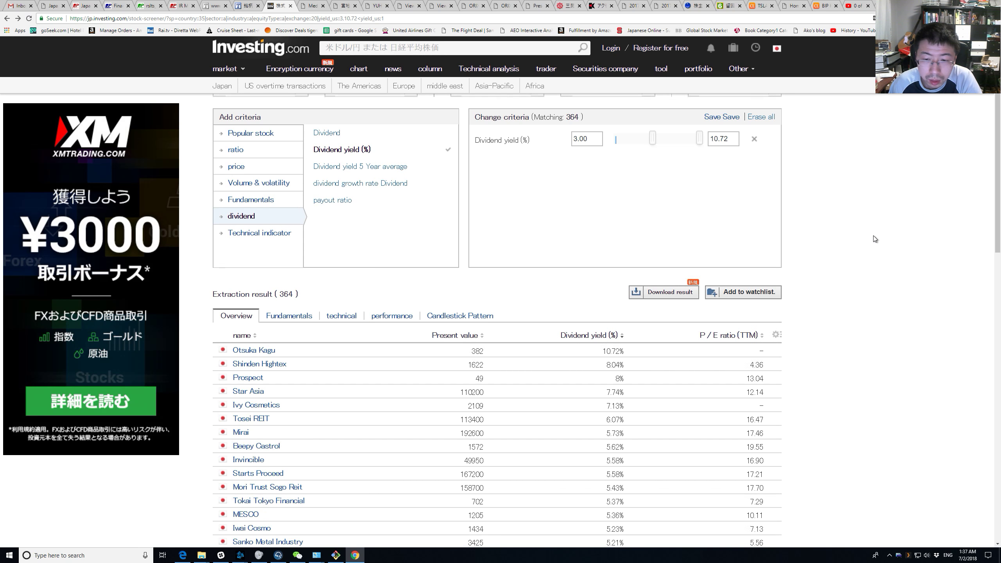
pyautogui.scroll(-2, 873, 236)
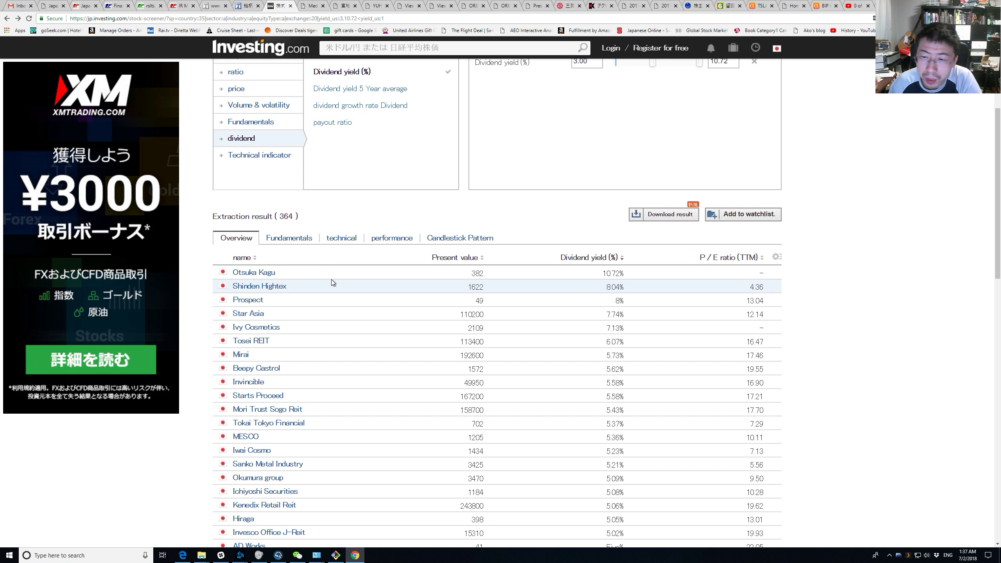
pyautogui.doubleClick(762, 272)
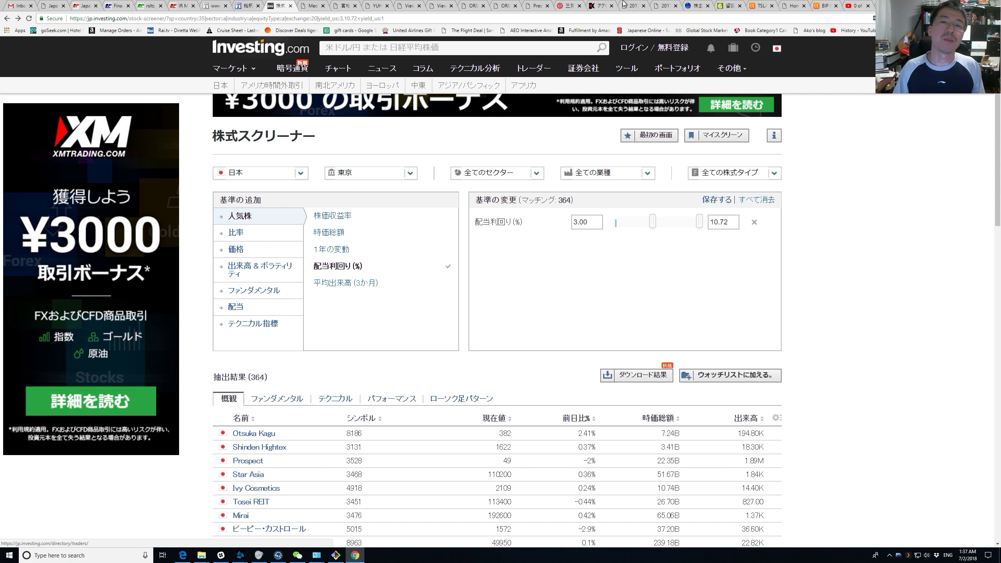
# - Look through the open company pages and bring up the ORIX Corporation consolidated financial results presentation
pyautogui.click(557, 5)
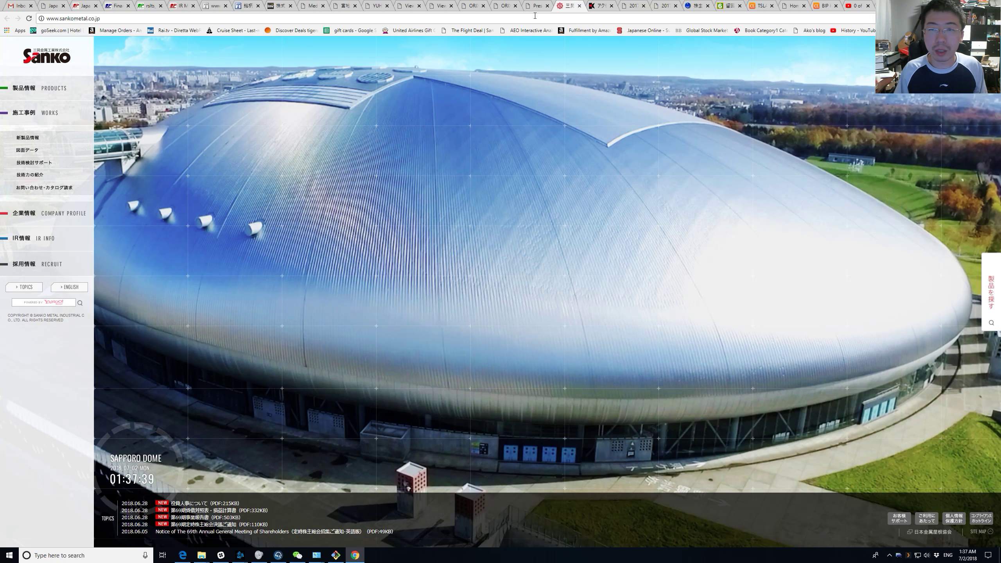
pyautogui.click(601, 5)
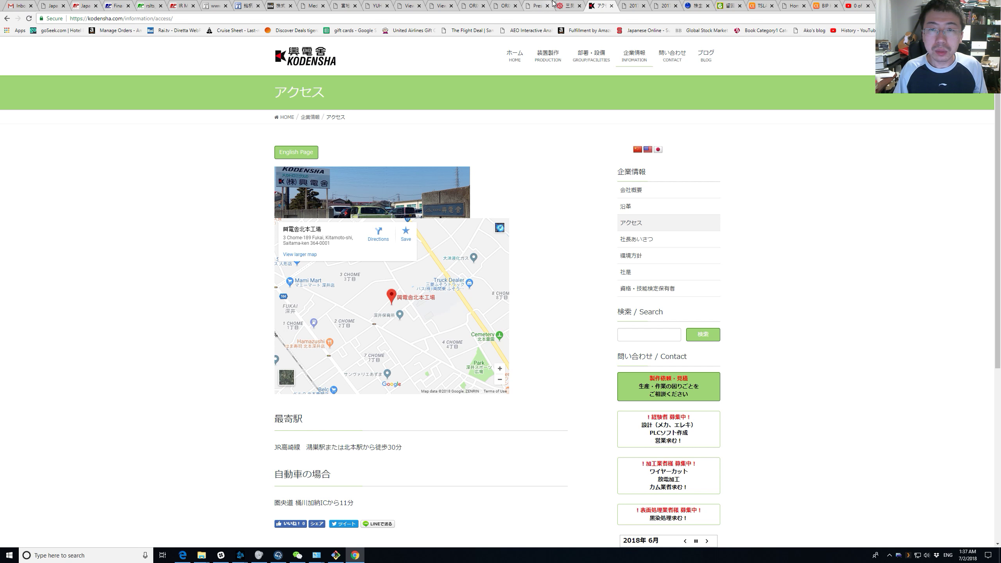
pyautogui.click(528, 4)
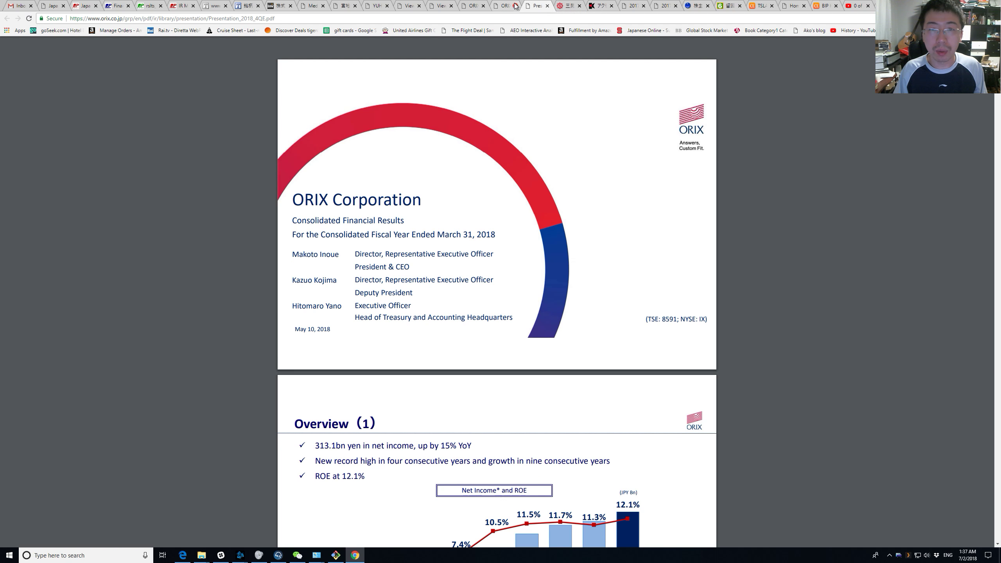
pyautogui.scroll(1, 540, 120)
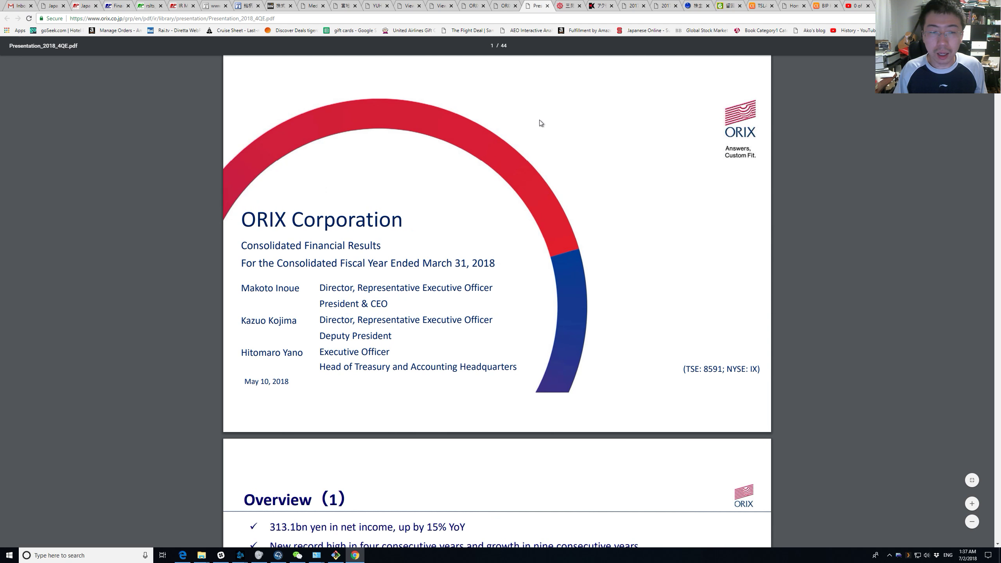